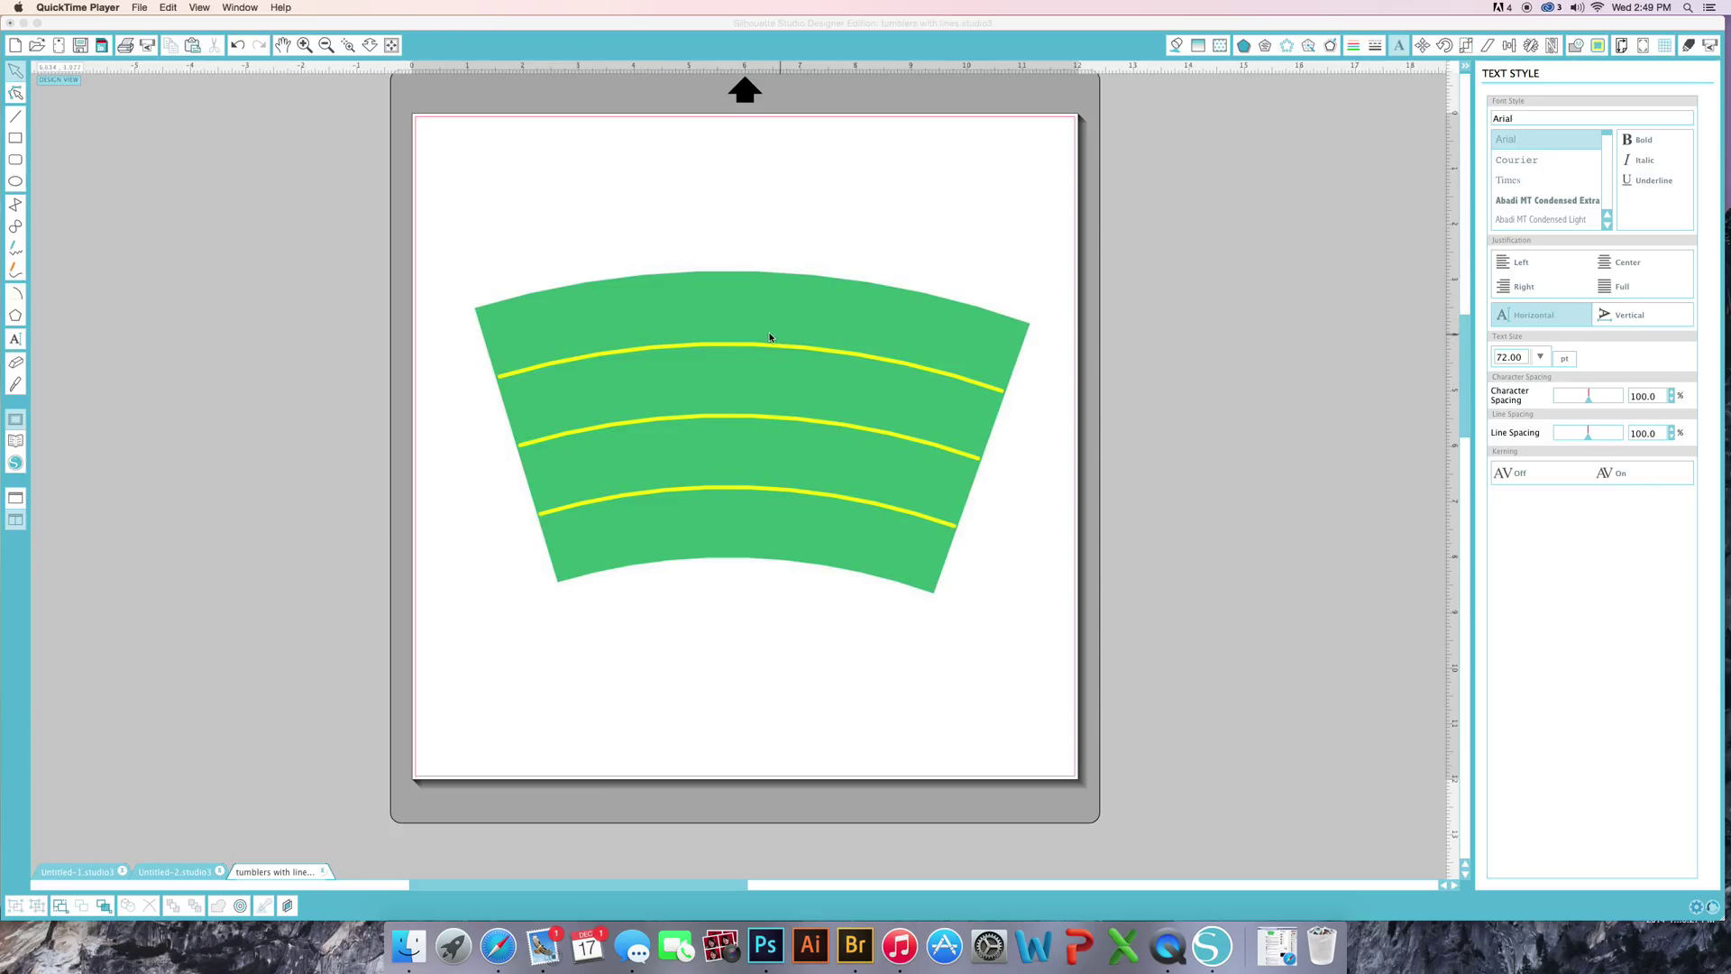
# Add the text 'How to curve text to a path' above the tumbler template
pyautogui.click(15, 338)
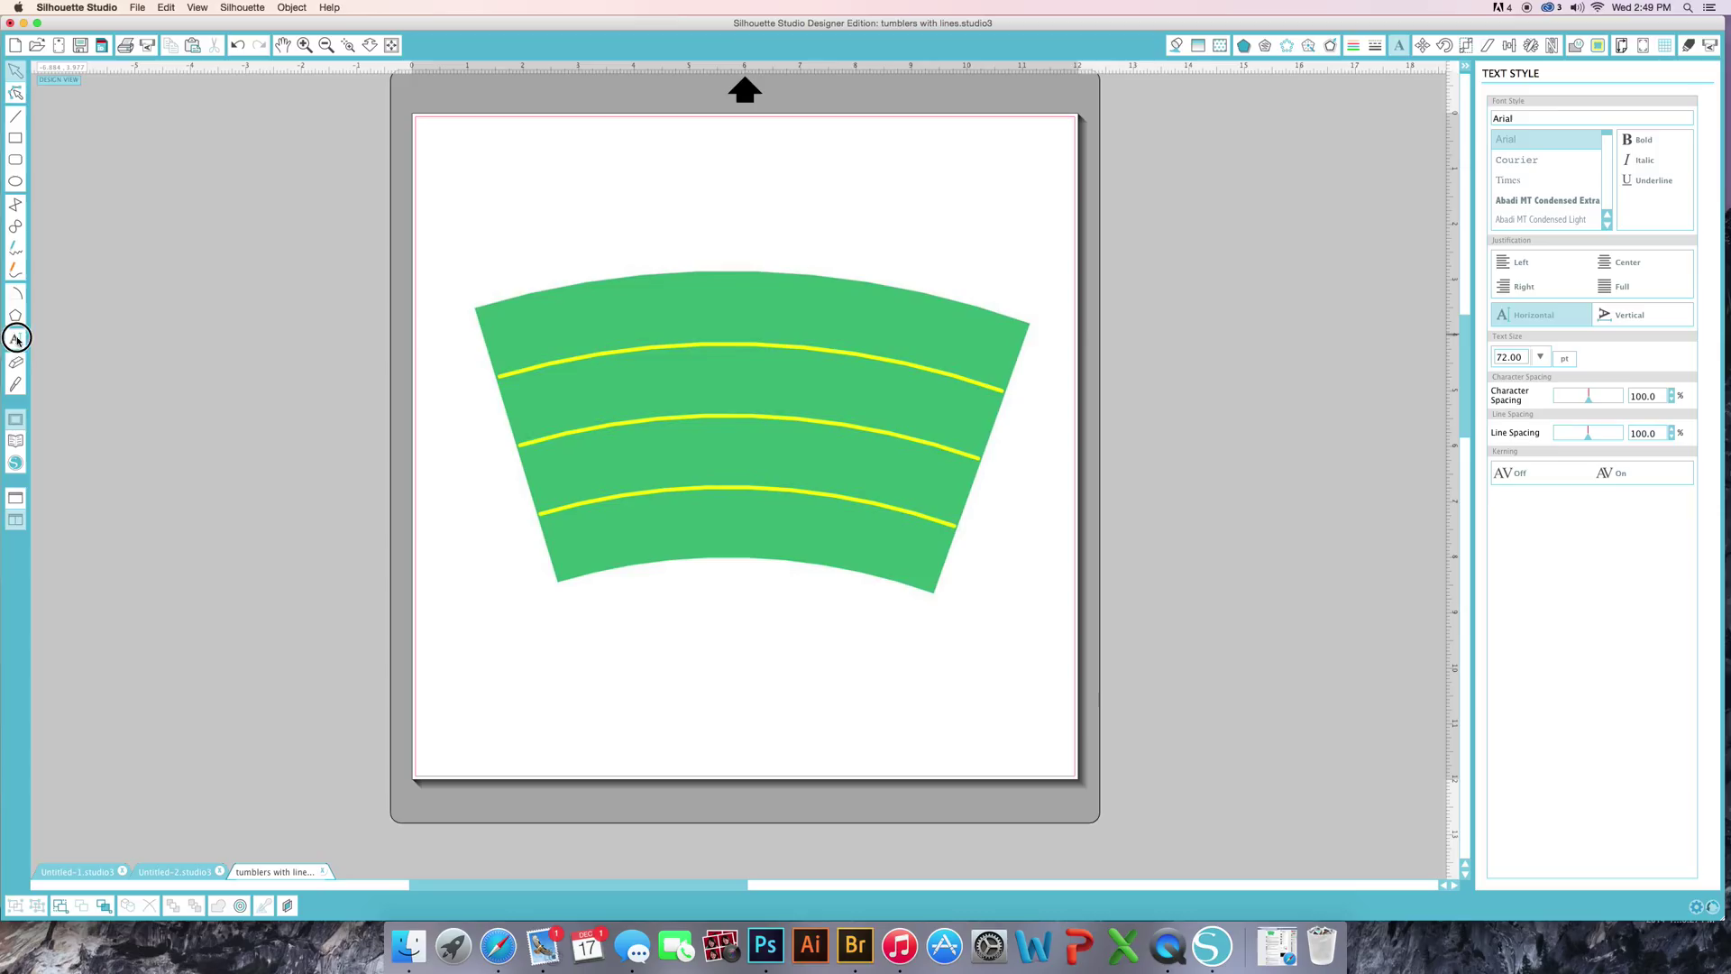
pyautogui.click(515, 209)
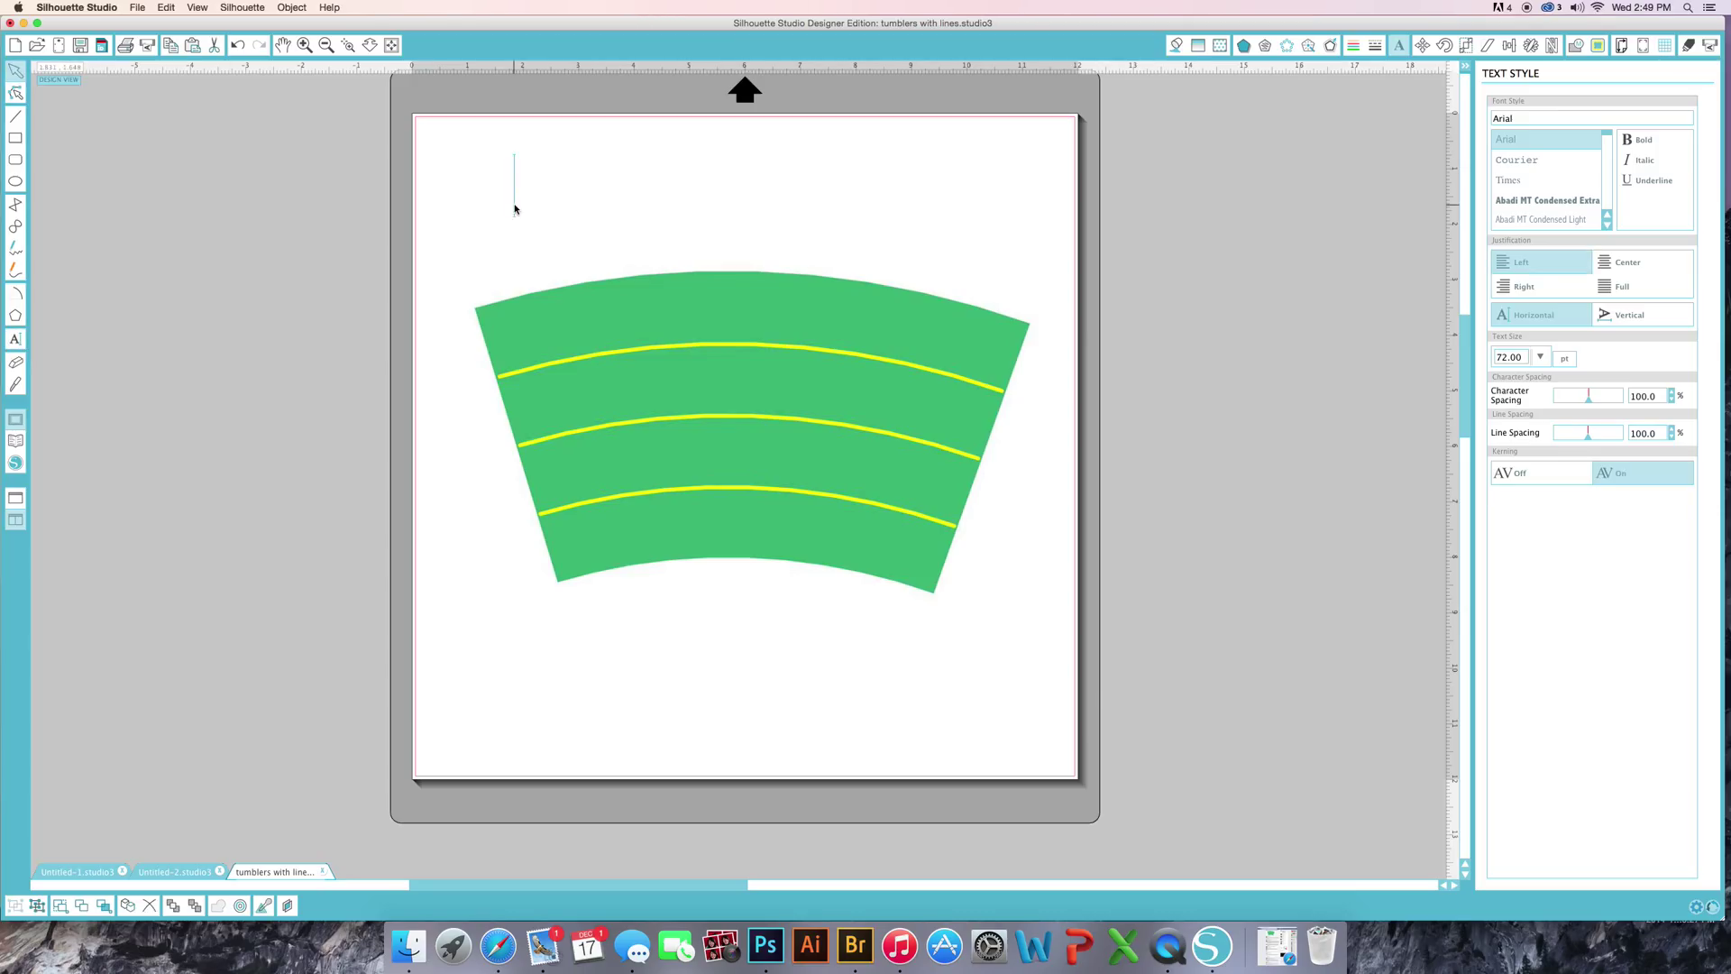
pyautogui.write('How to curve t')
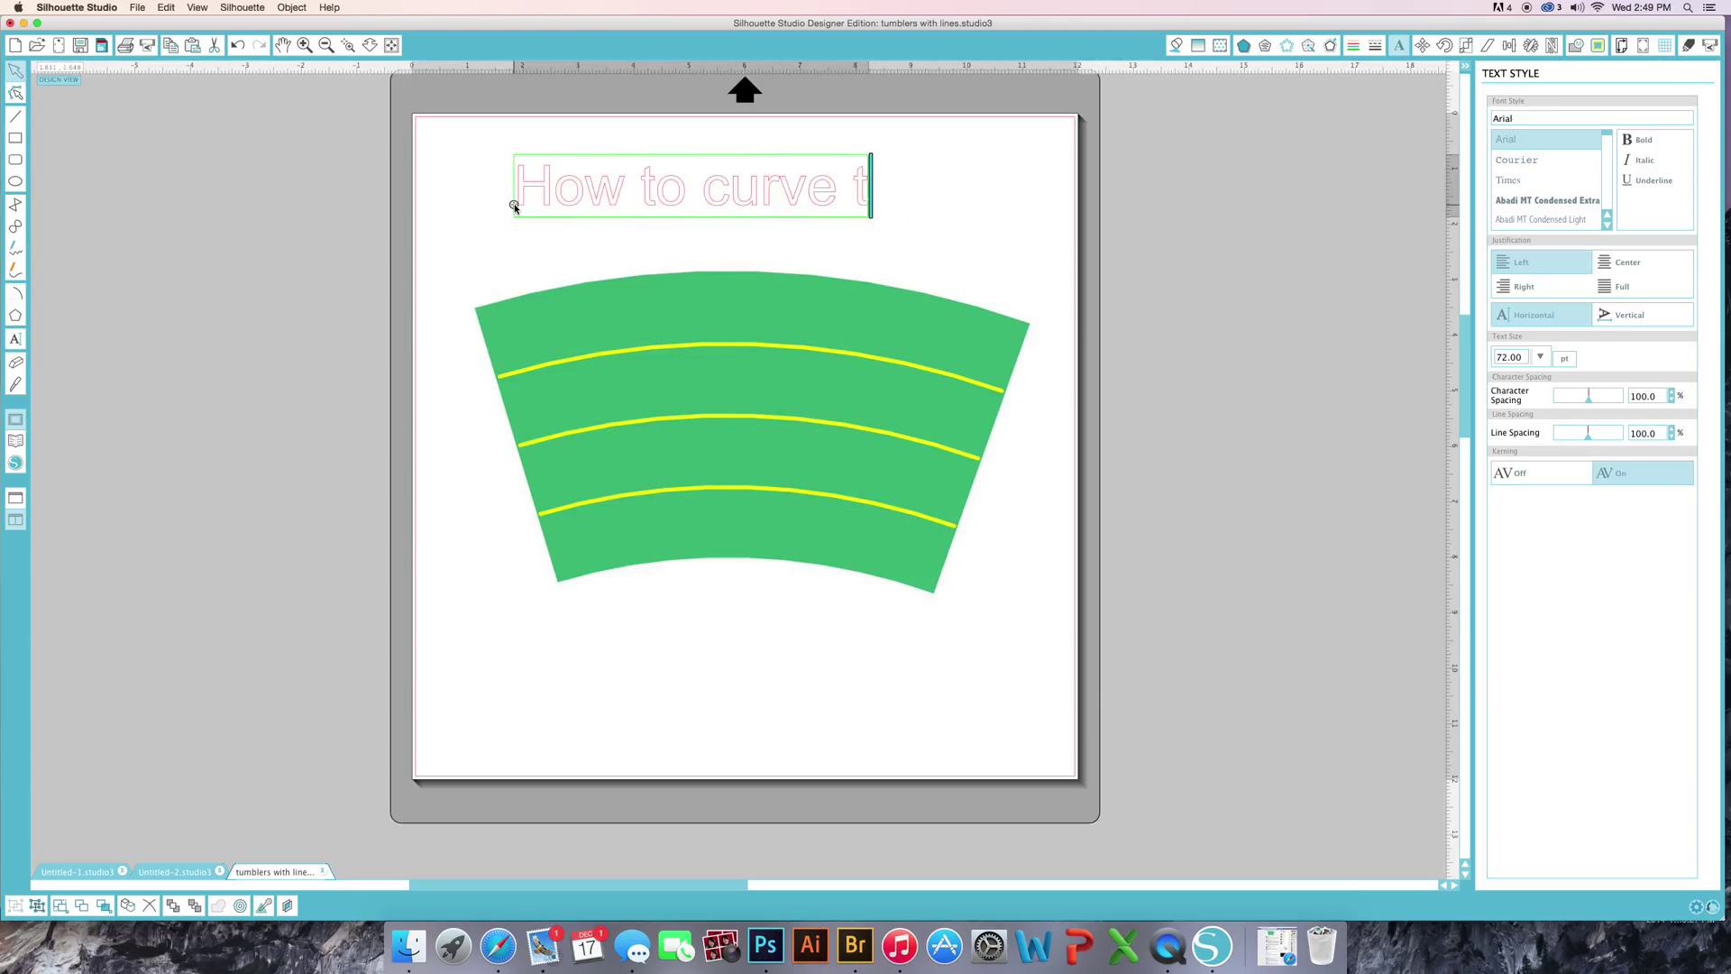
pyautogui.write('ext a')
pyautogui.press('BackSpace')
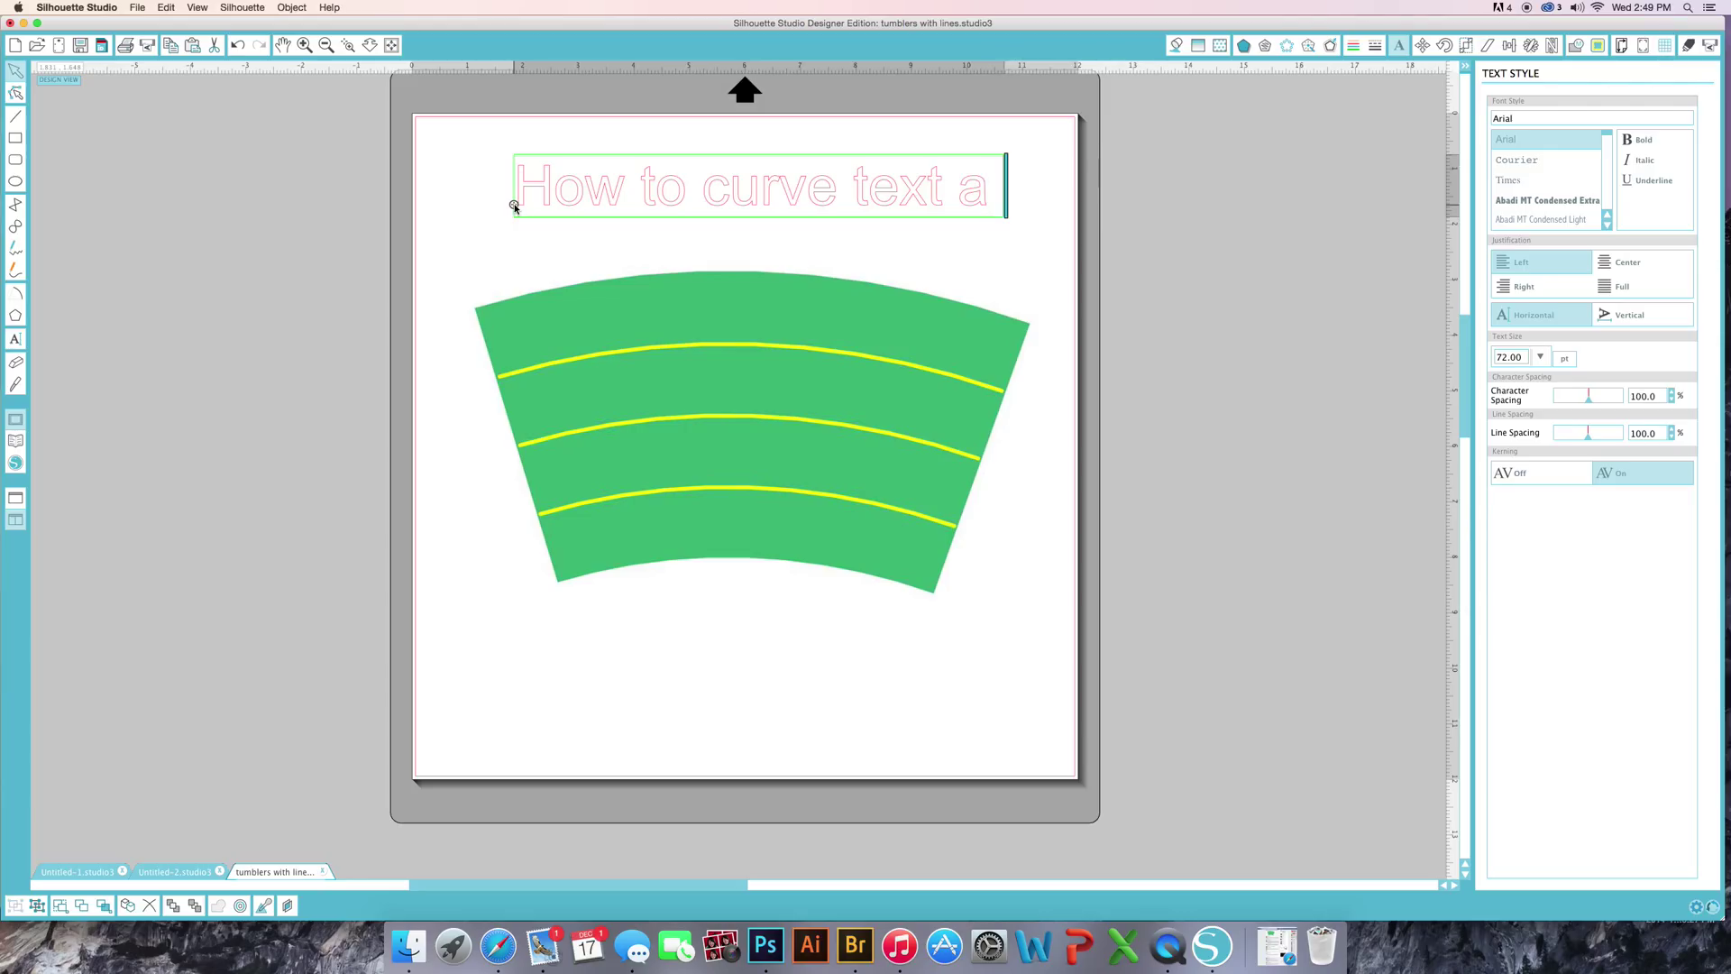
pyautogui.press('BackSpace')
pyautogui.press('BackSpace')
pyautogui.write('to a path')
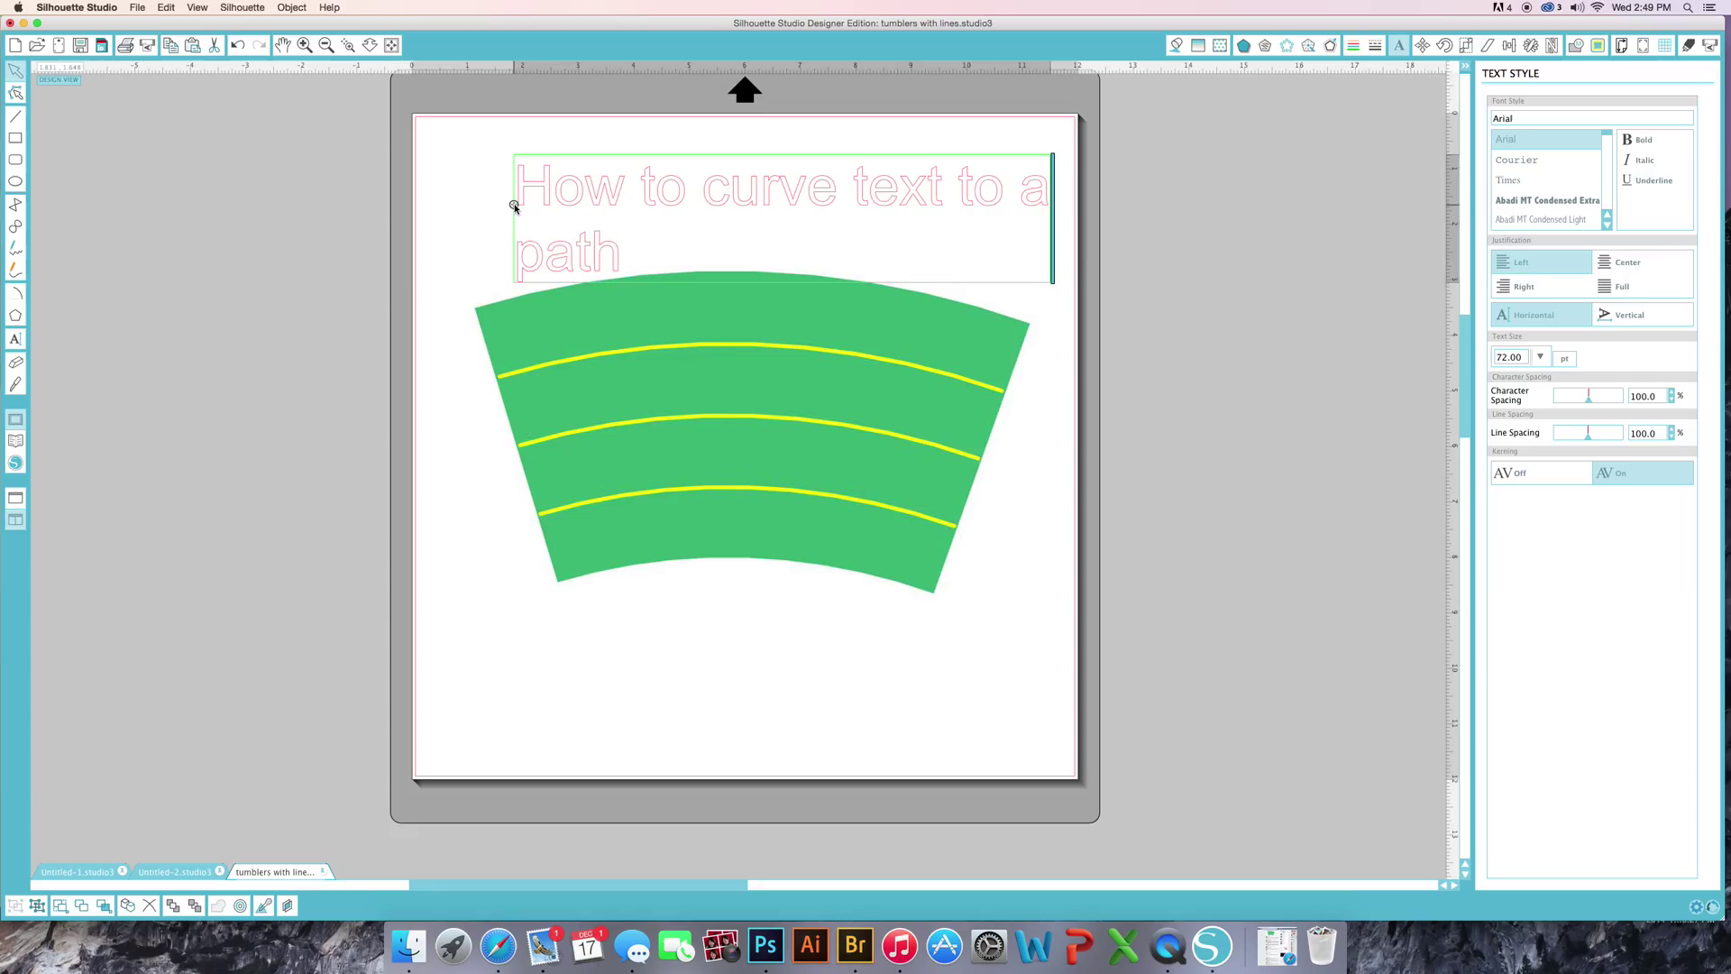
pyautogui.click(489, 189)
# Widen the text box so the title fits on one line, then scale it down to about 52 pt
pyautogui.click(917, 189)
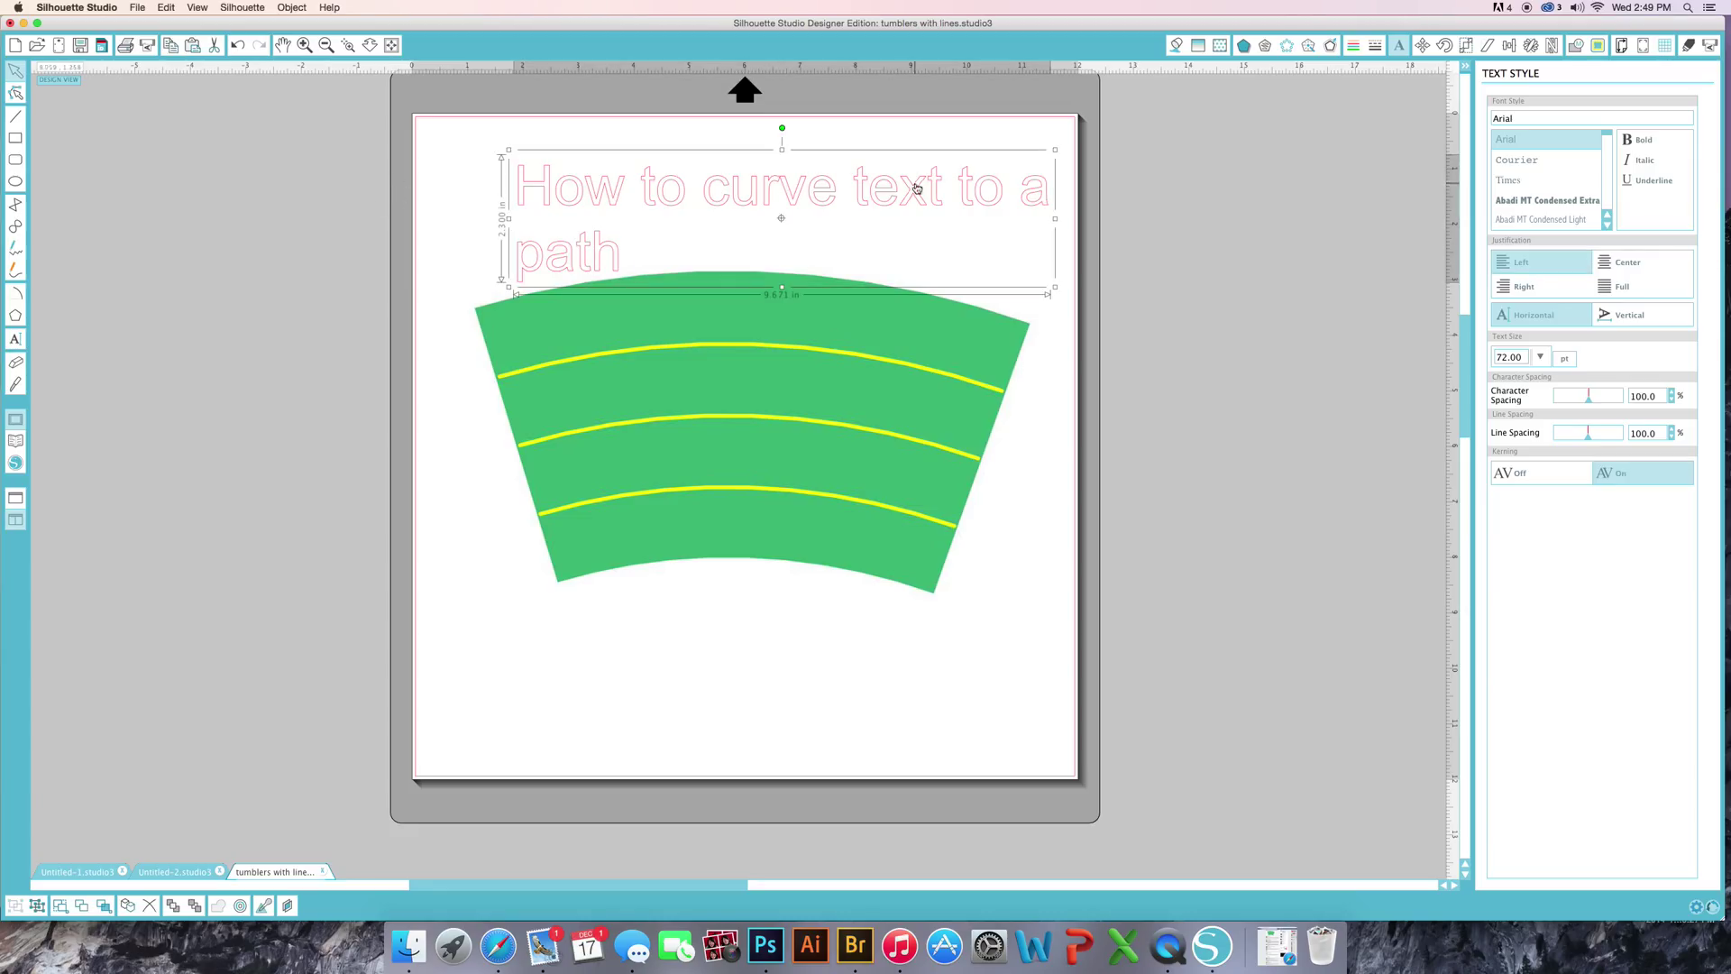
pyautogui.doubleClick(972, 184)
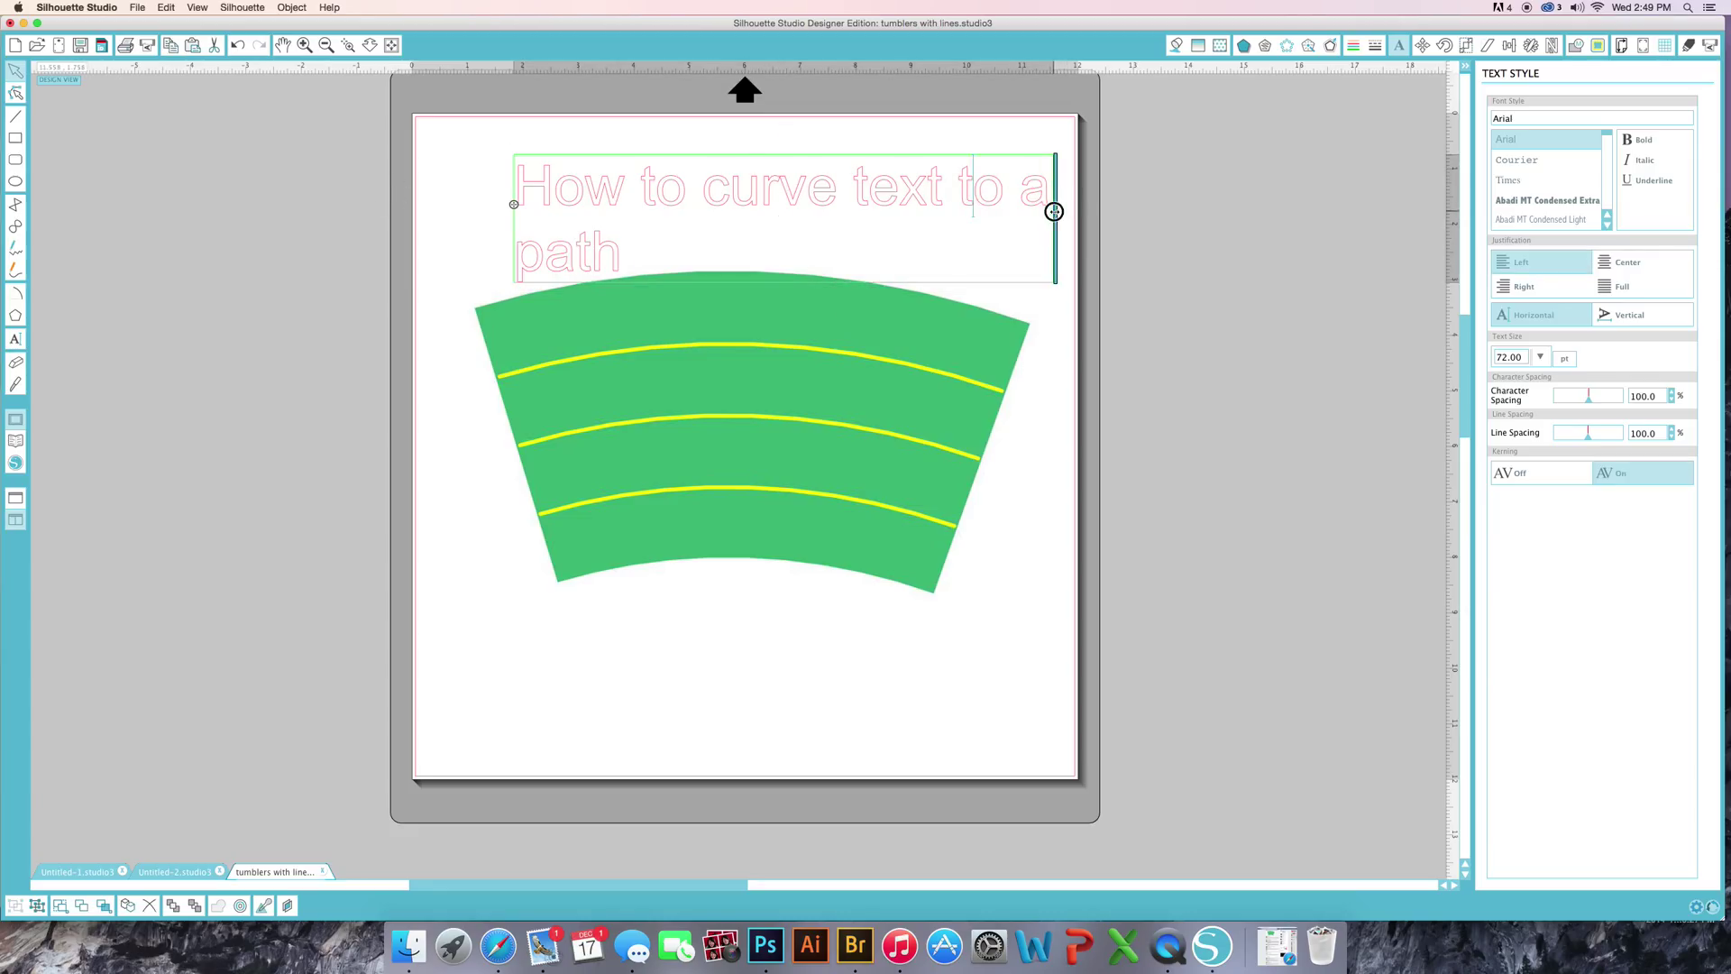
pyautogui.moveTo(1054, 211); pyautogui.dragTo(1194, 210)
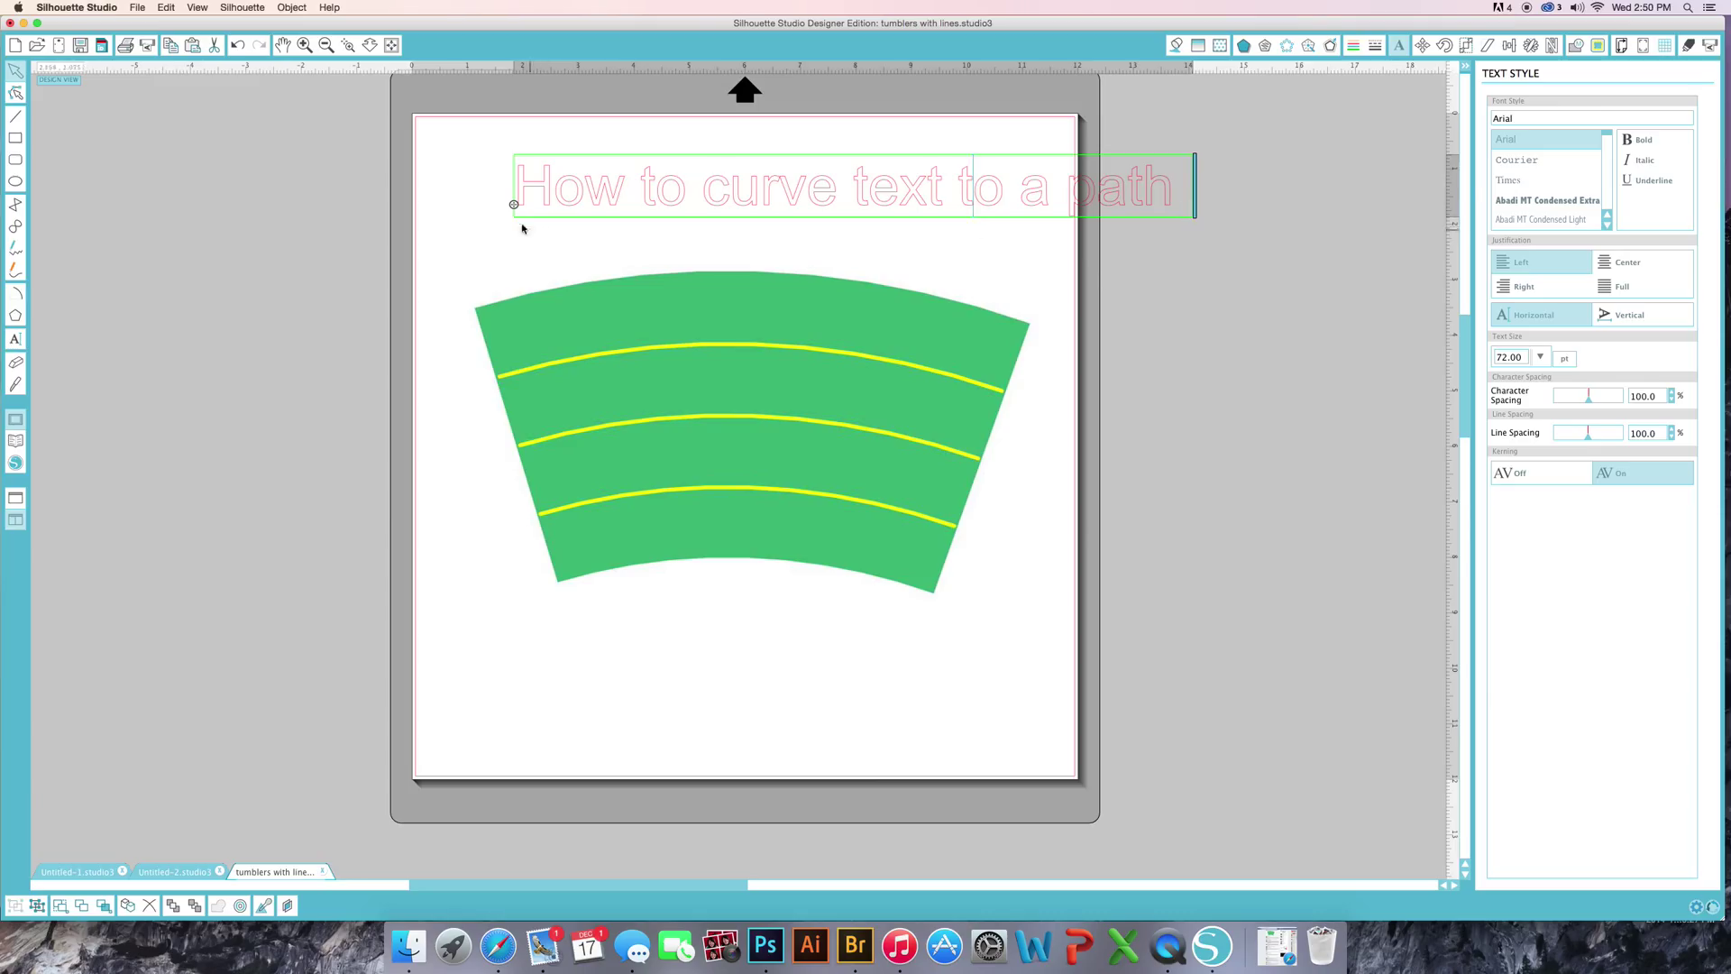
pyautogui.click(1039, 231)
pyautogui.click(1032, 193)
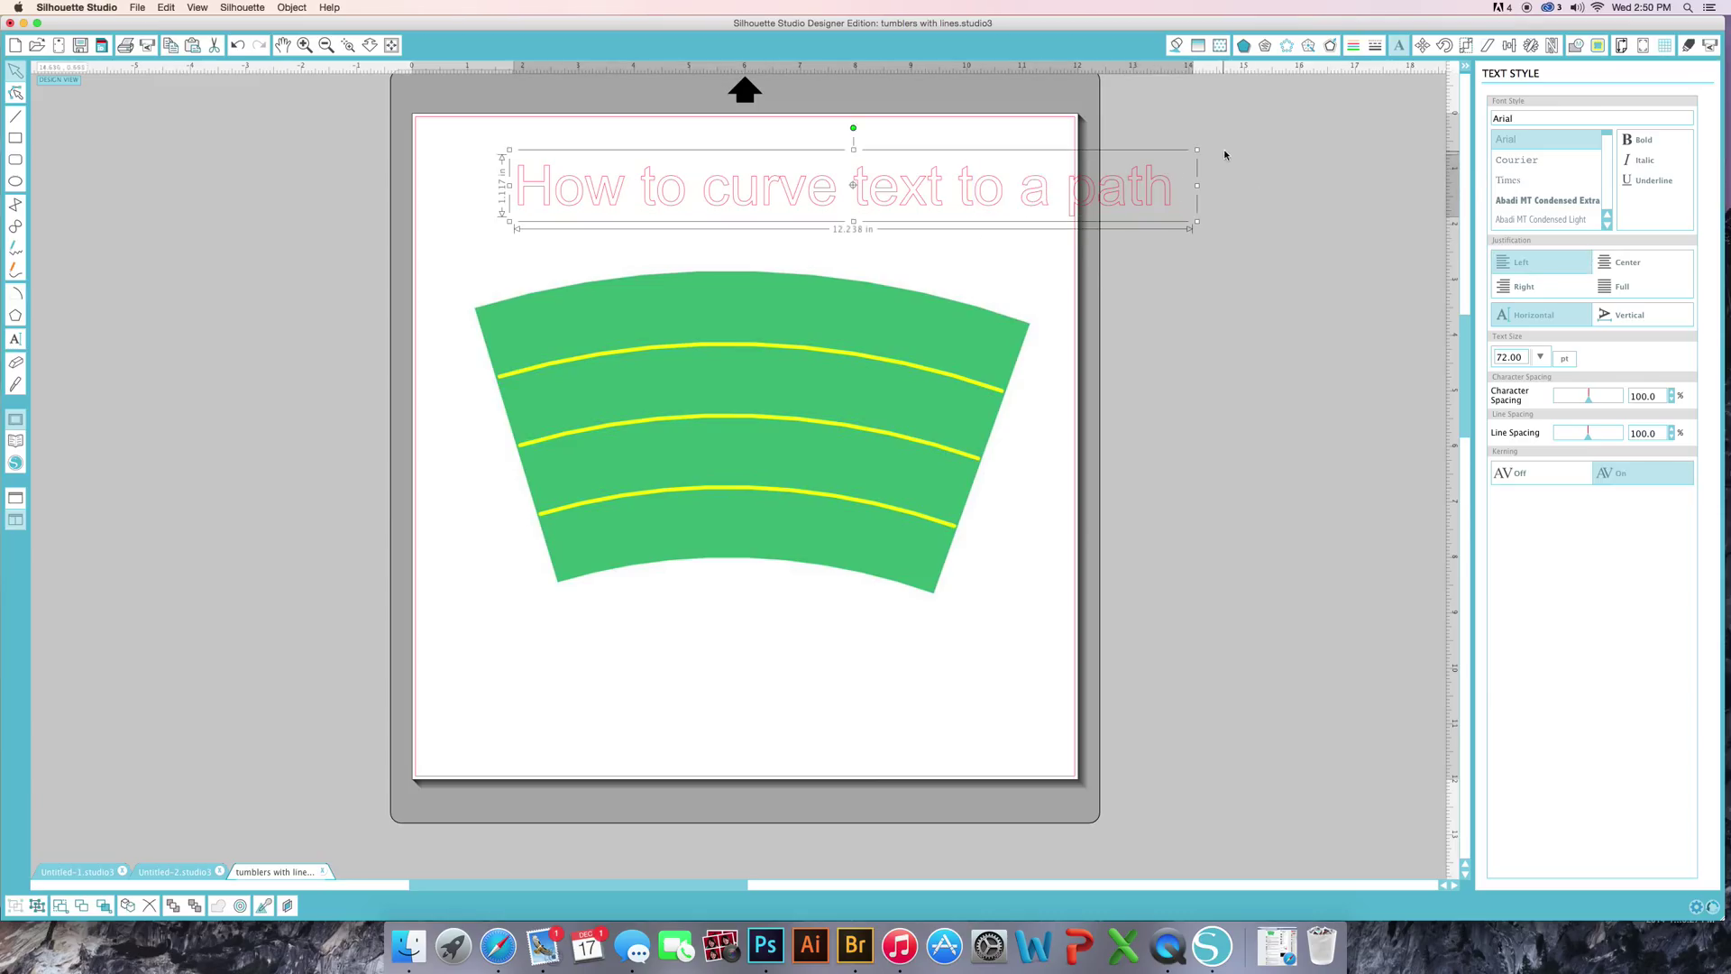
pyautogui.moveTo(1199, 151); pyautogui.dragTo(1010, 171)
# Attach the title to the top yellow curve, then pull it back off, straight at the page top
pyautogui.click(742, 202)
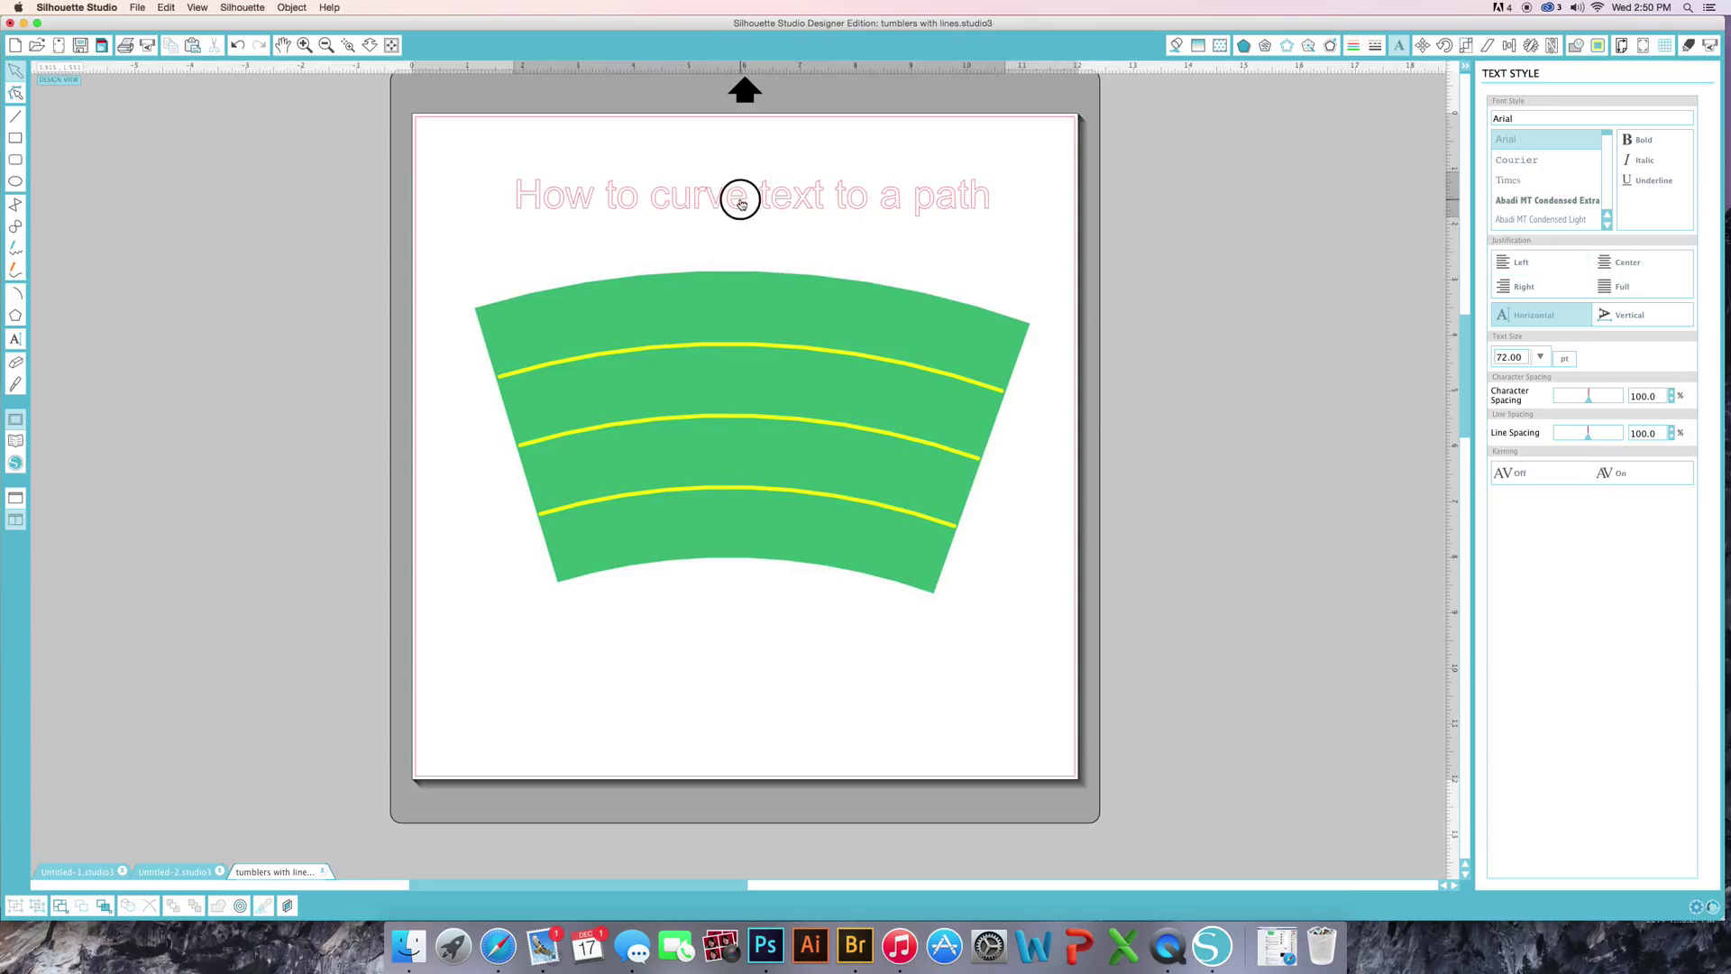
pyautogui.doubleClick(741, 202)
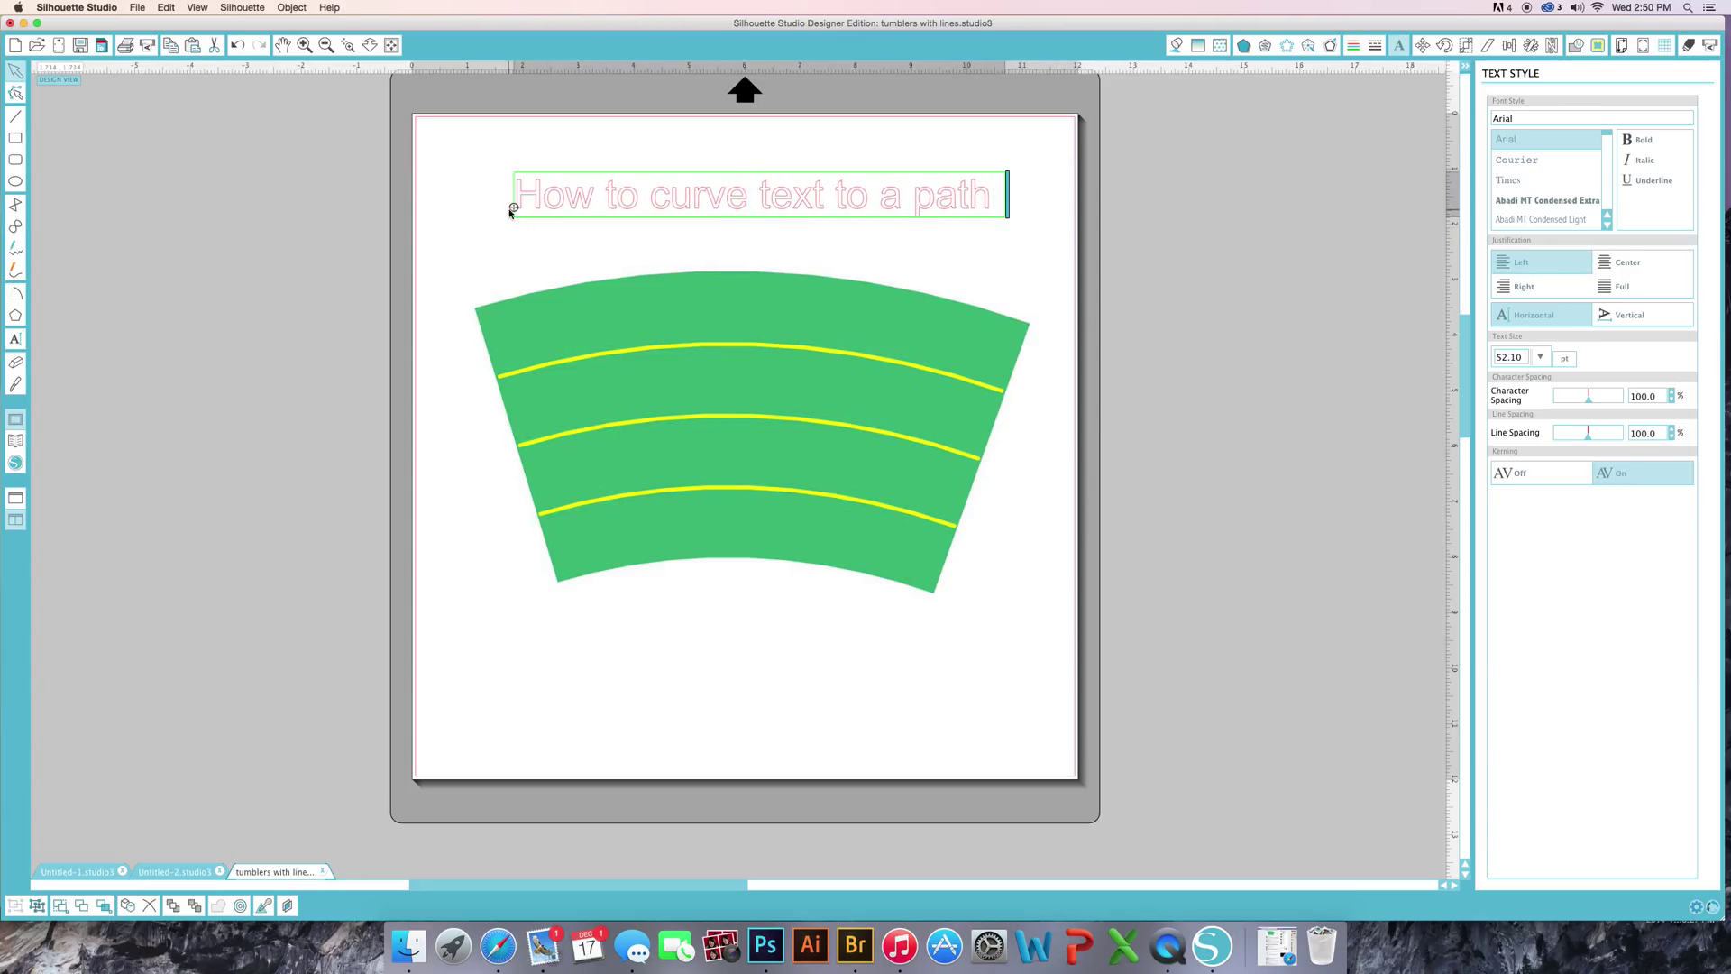
pyautogui.moveTo(513, 209); pyautogui.dragTo(493, 241)
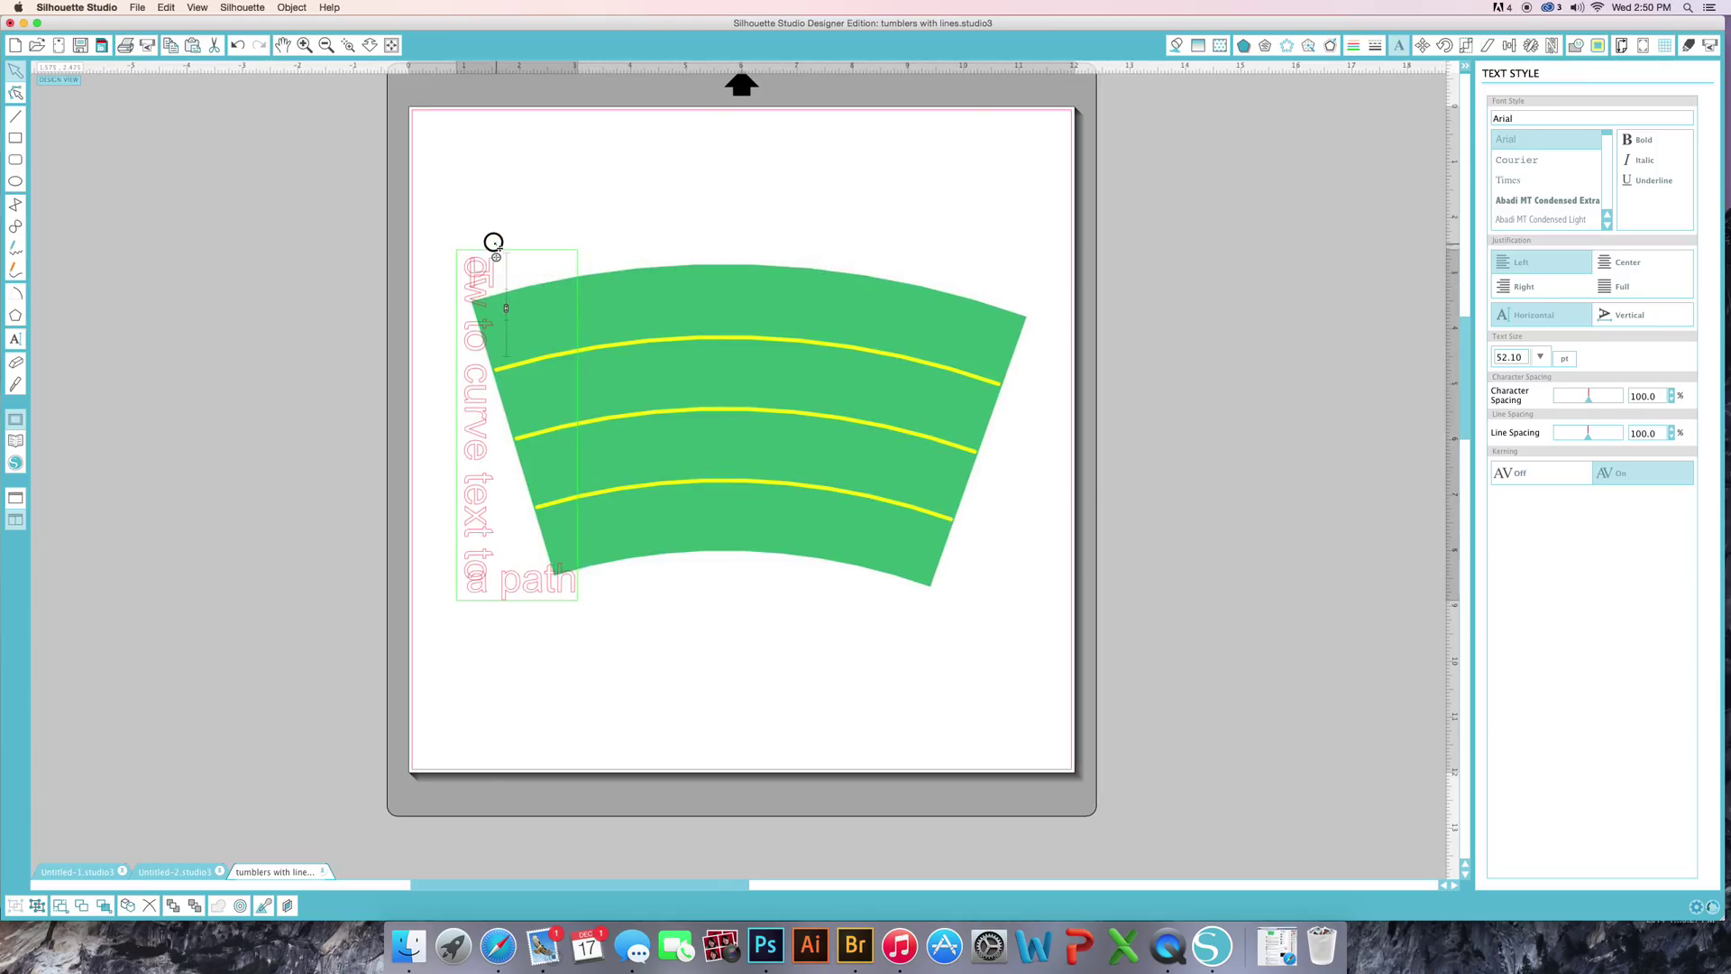
pyautogui.moveTo(493, 241); pyautogui.dragTo(529, 163)
pyautogui.click(659, 341)
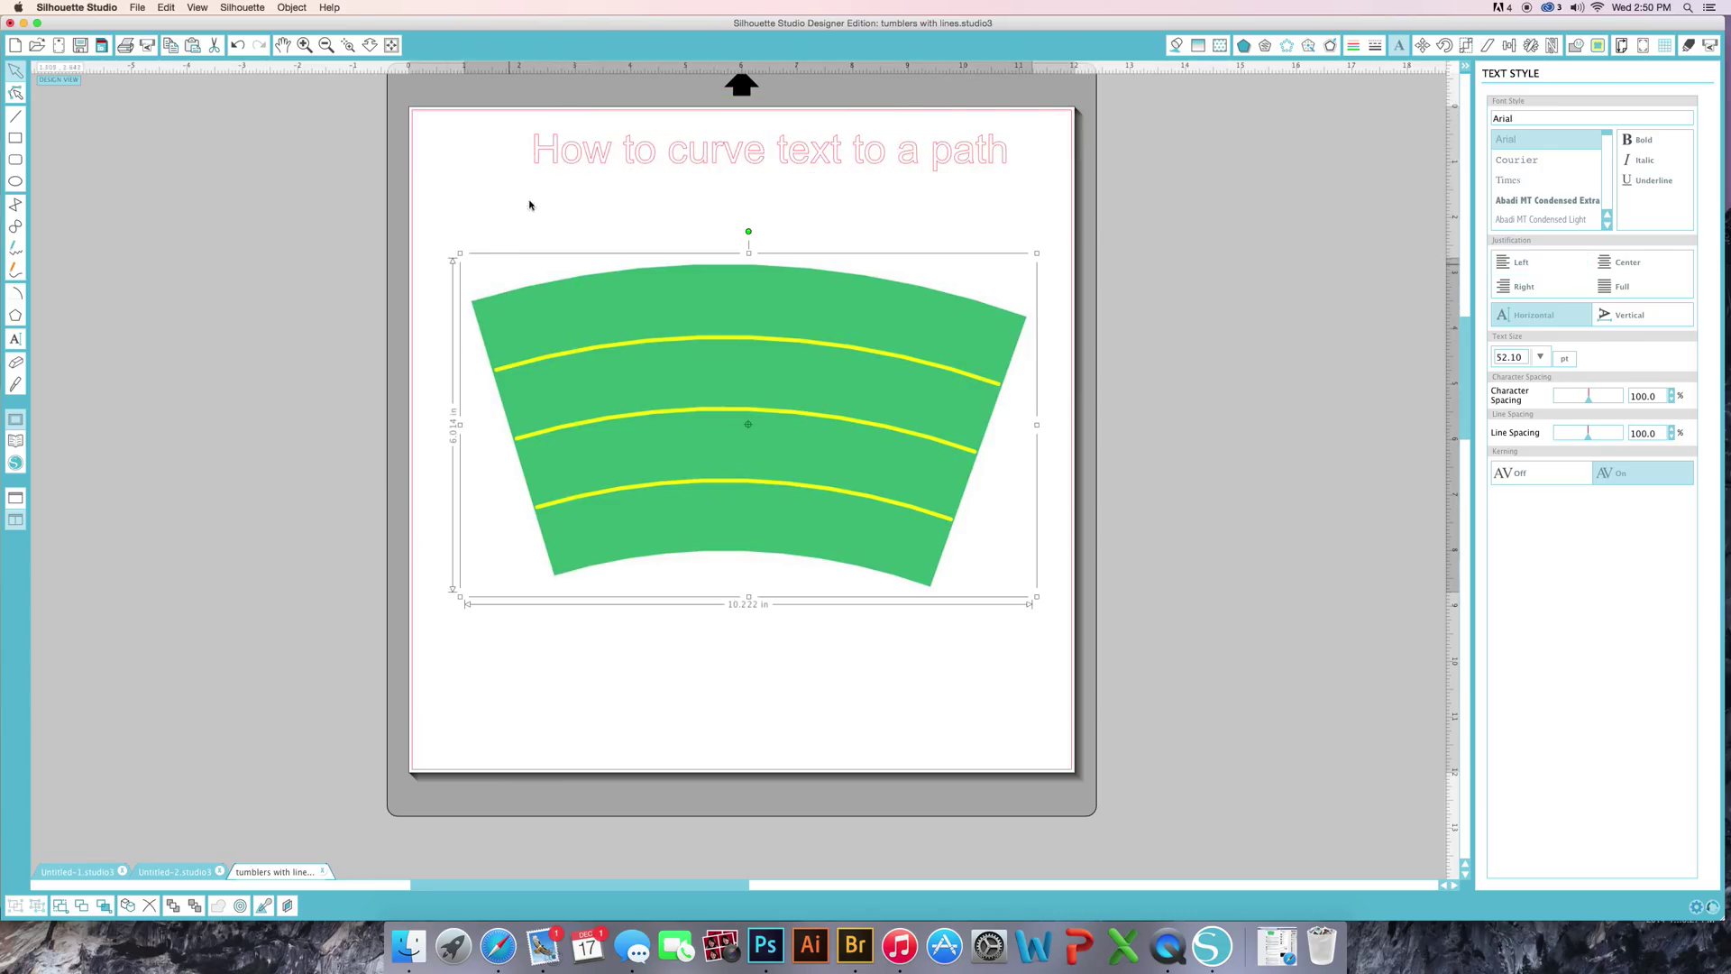
# Mark the whole tumbler template image as the trace area and raise High Pass Filter to 222
pyautogui.click(970, 229)
pyautogui.click(861, 308)
pyautogui.click(1598, 45)
pyautogui.click(1535, 127)
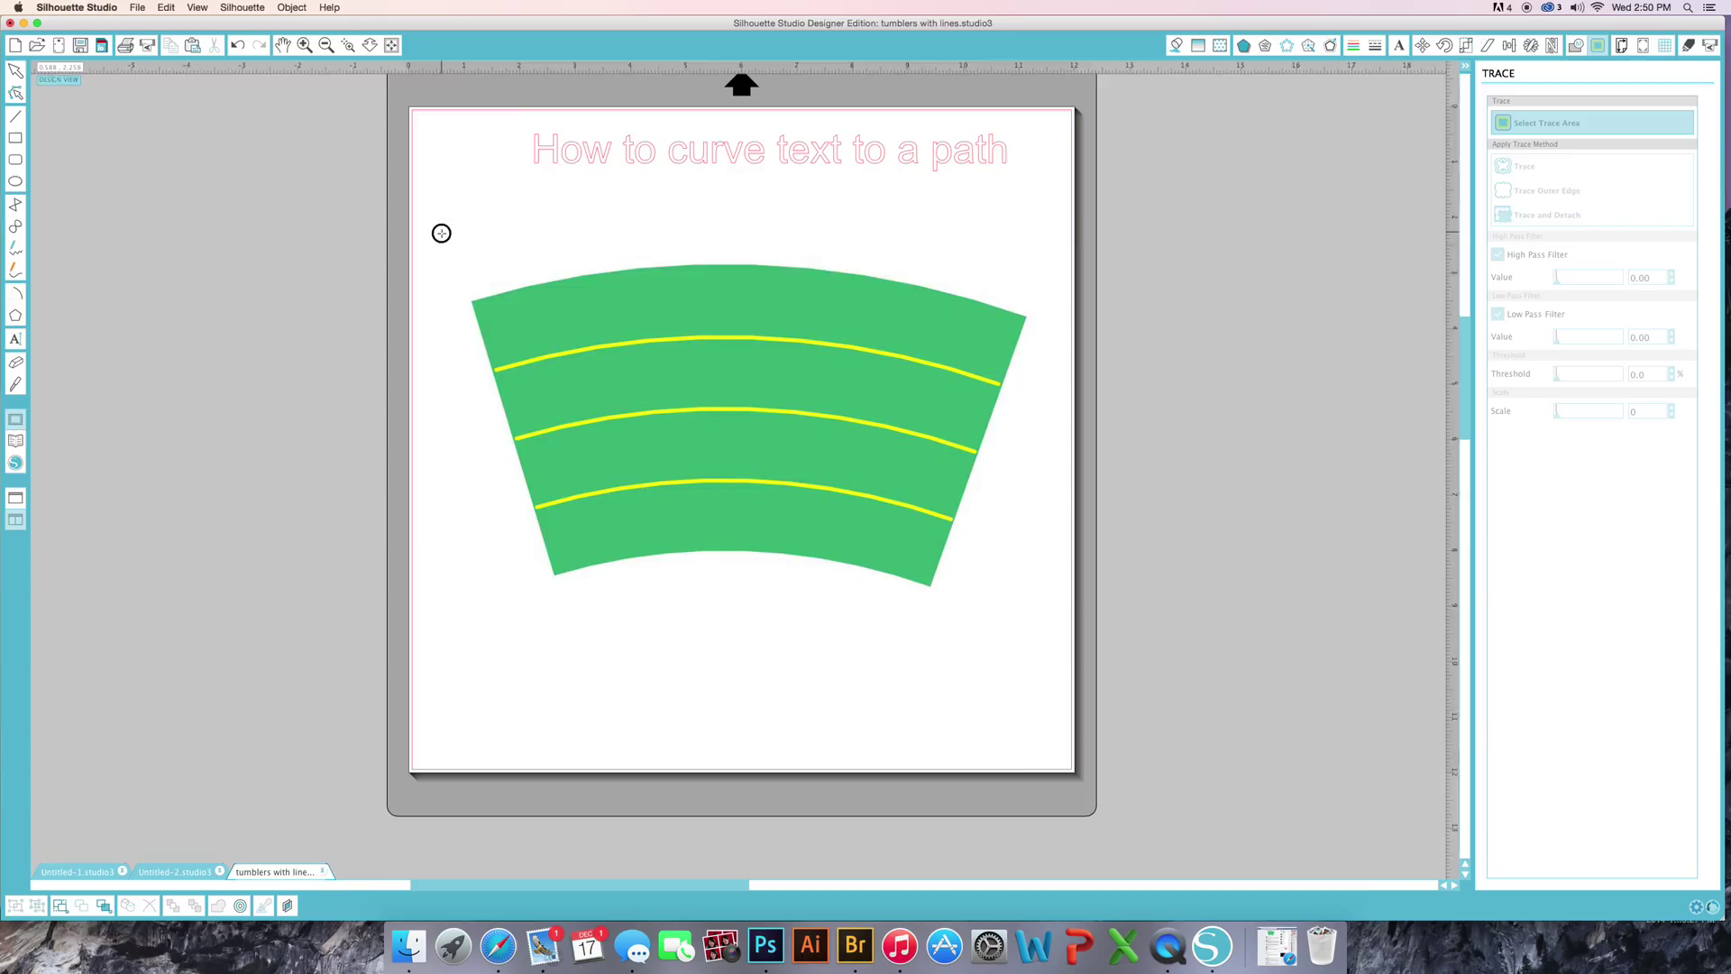
pyautogui.moveTo(441, 232)
pyautogui.mouseDown()
pyautogui.moveTo(1046, 263)
pyautogui.moveTo(1070, 375)
pyautogui.moveTo(1038, 653)
pyautogui.mouseUp()
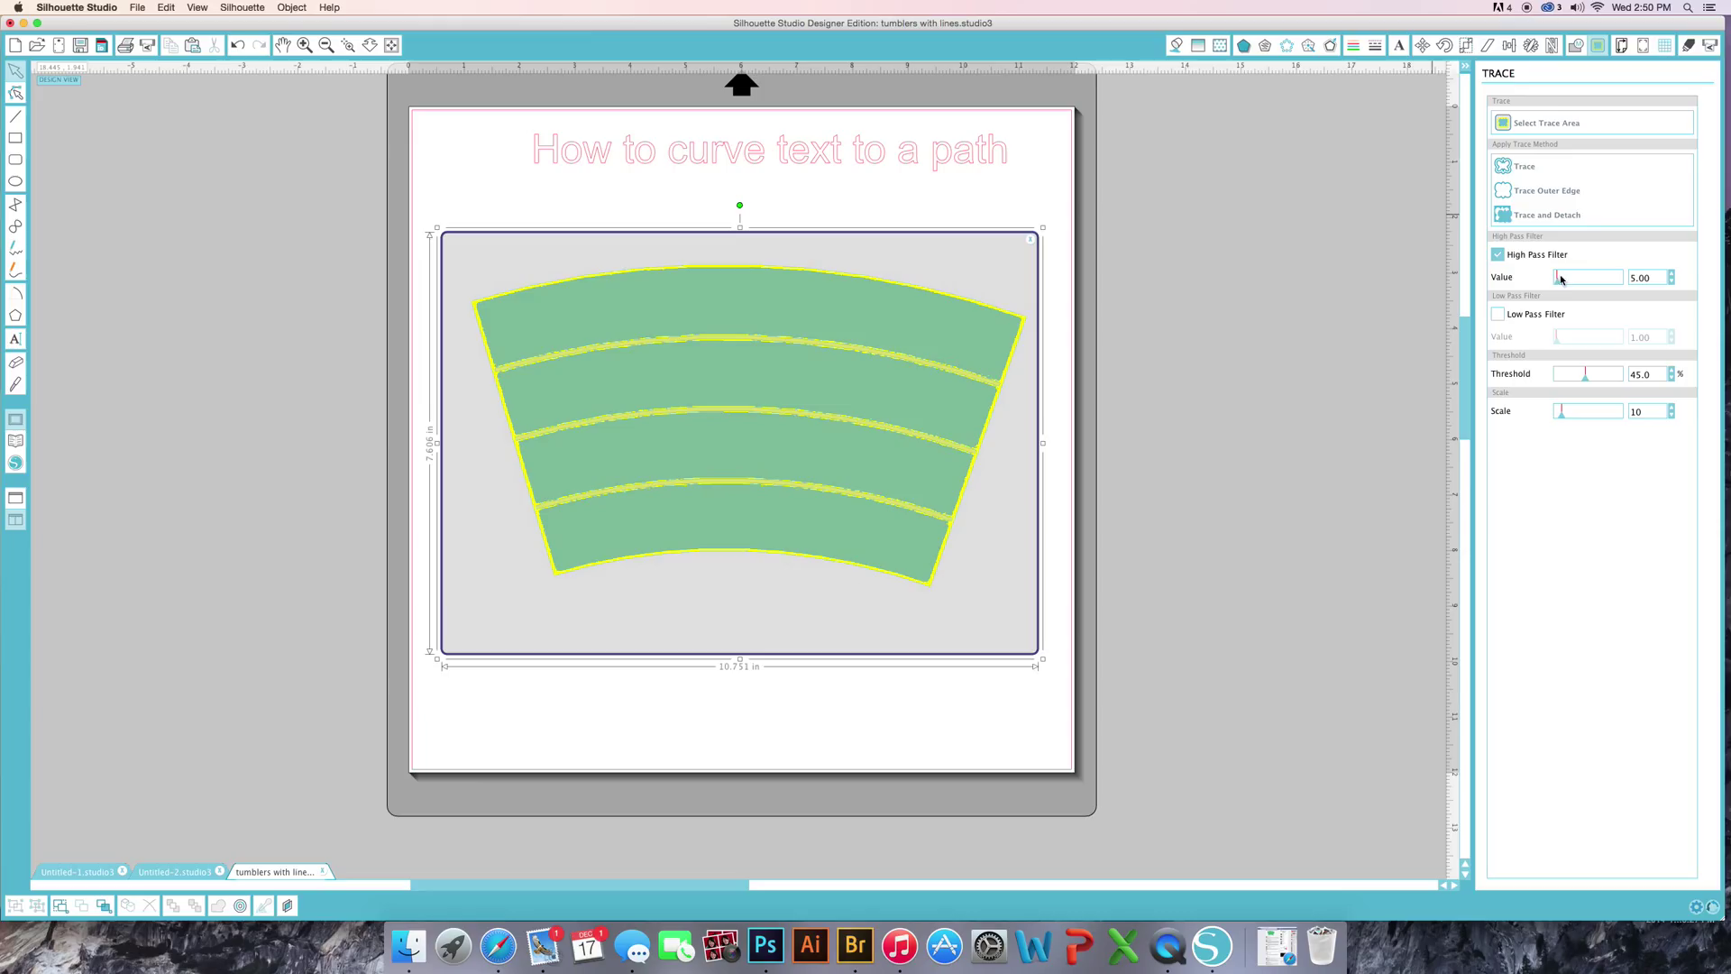
pyautogui.moveTo(1557, 277)
pyautogui.mouseDown()
pyautogui.moveTo(1649, 281)
pyautogui.moveTo(1579, 287)
pyautogui.moveTo(1603, 287)
pyautogui.mouseUp()
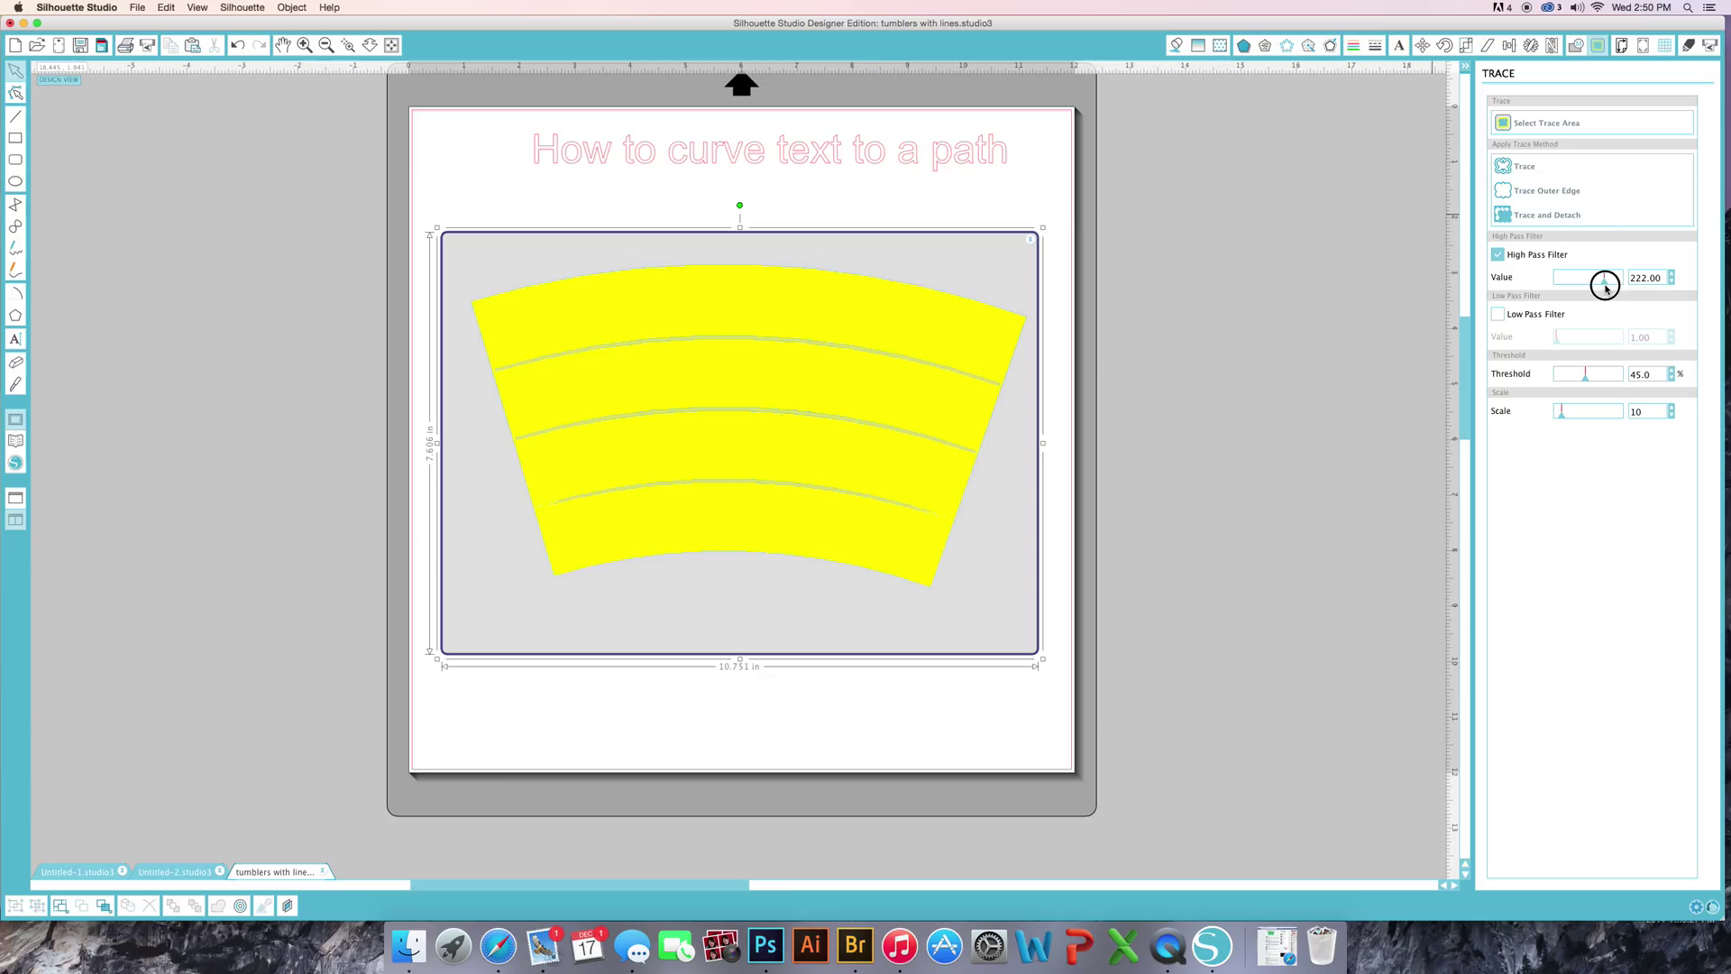
# Trace the template, delete the original image, and view the 12 × 12 in Cameo page settings
pyautogui.click(1522, 168)
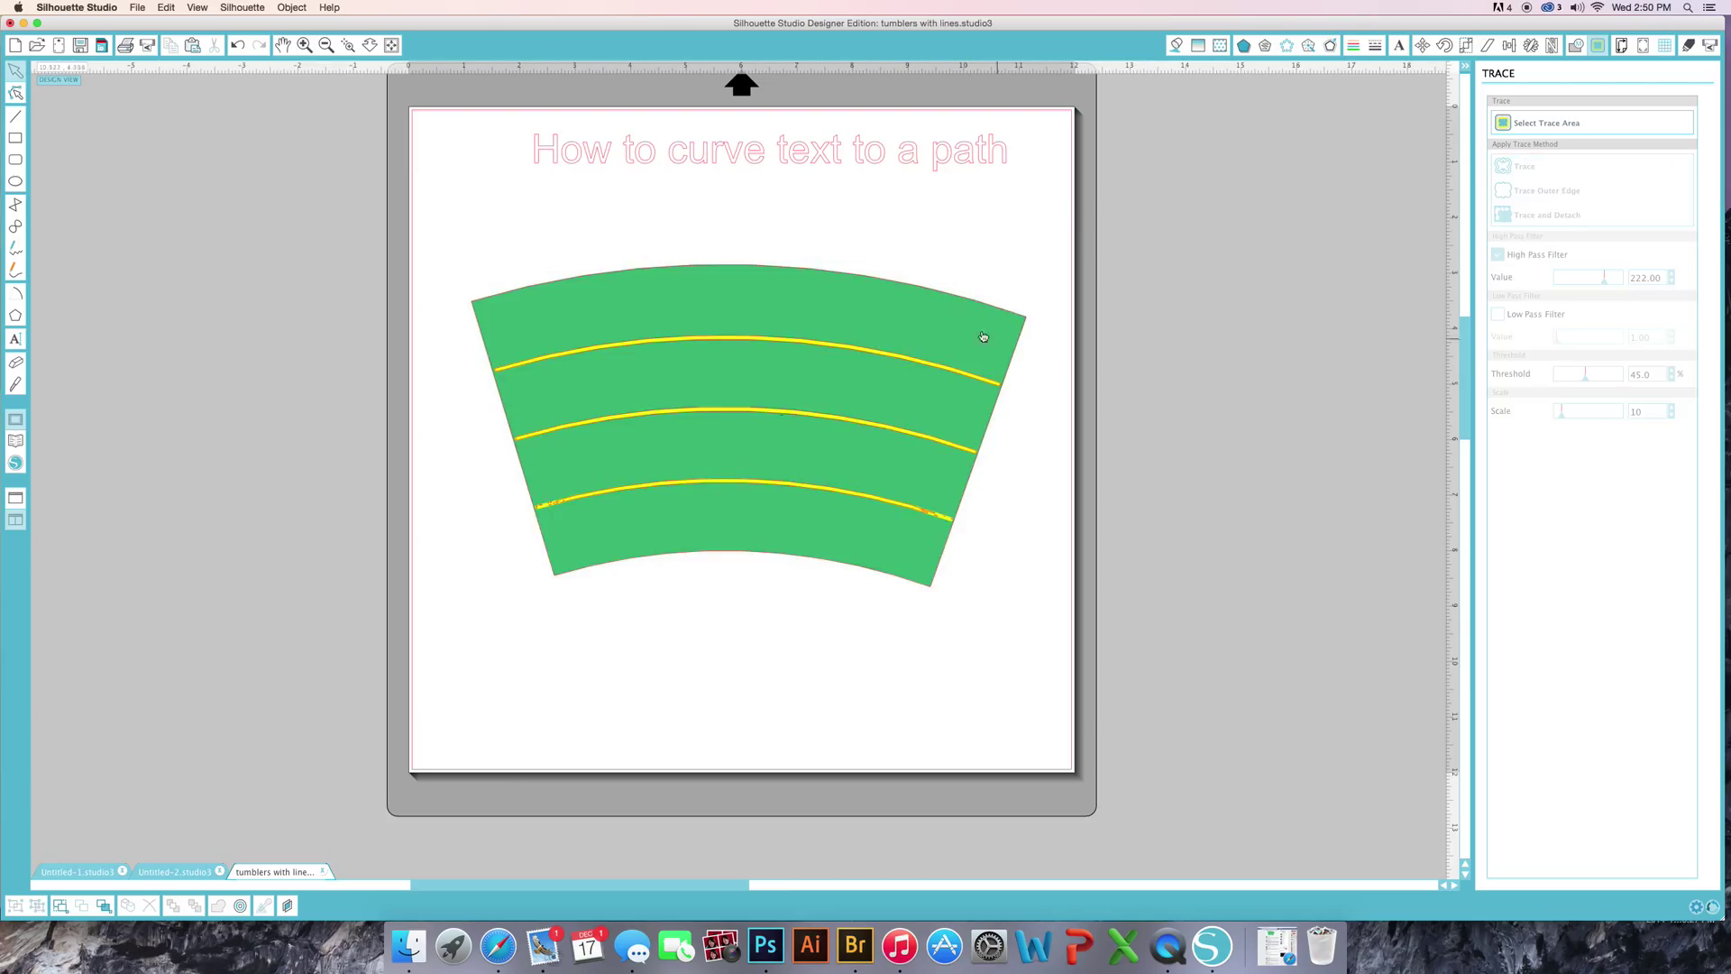
pyautogui.moveTo(982, 337)
pyautogui.mouseDown()
pyautogui.moveTo(758, 402)
pyautogui.moveTo(774, 417)
pyautogui.mouseUp()
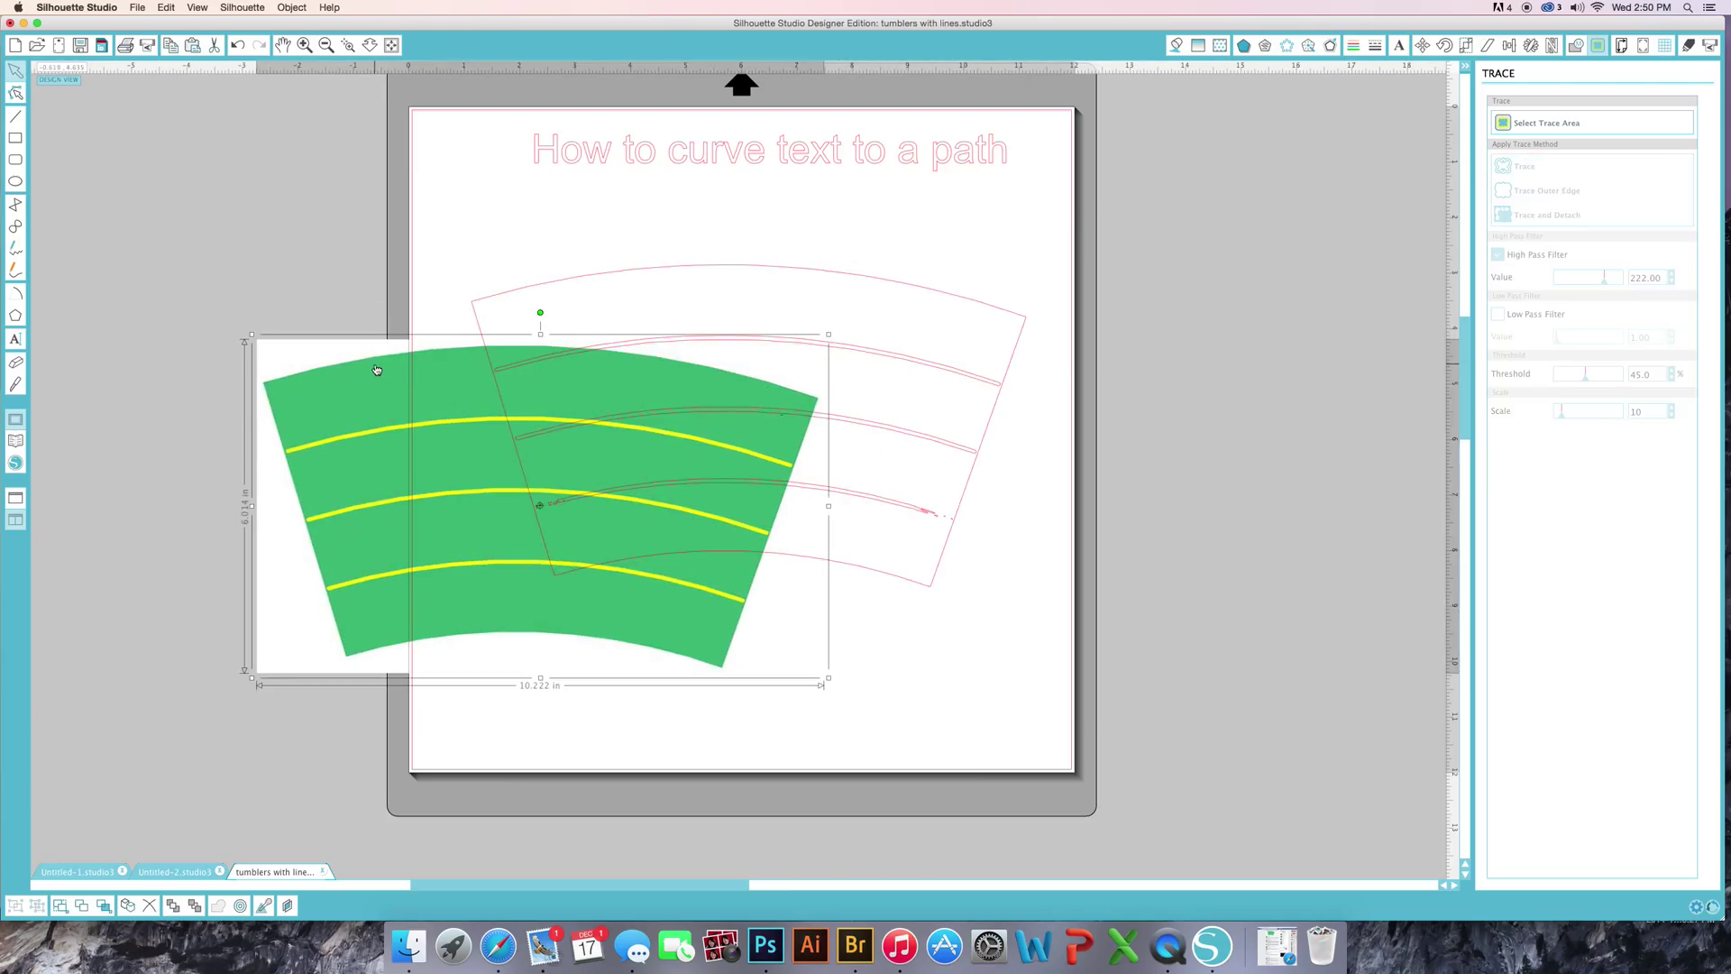
pyautogui.press('Delete')
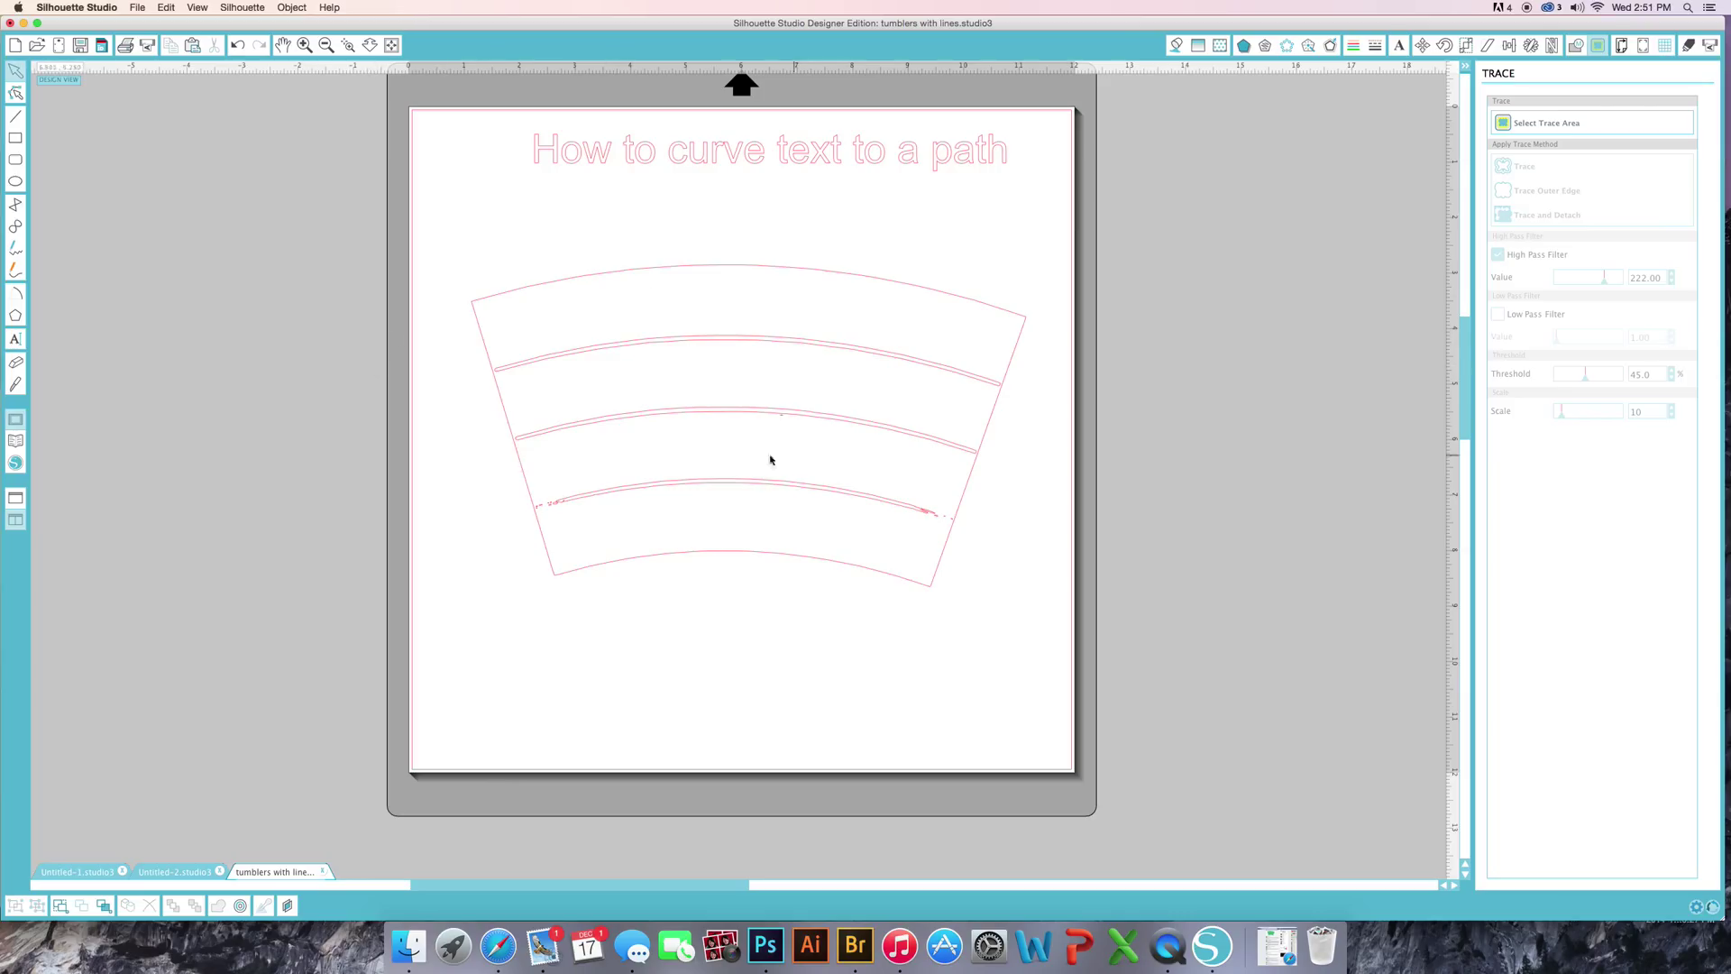
pyautogui.click(1686, 51)
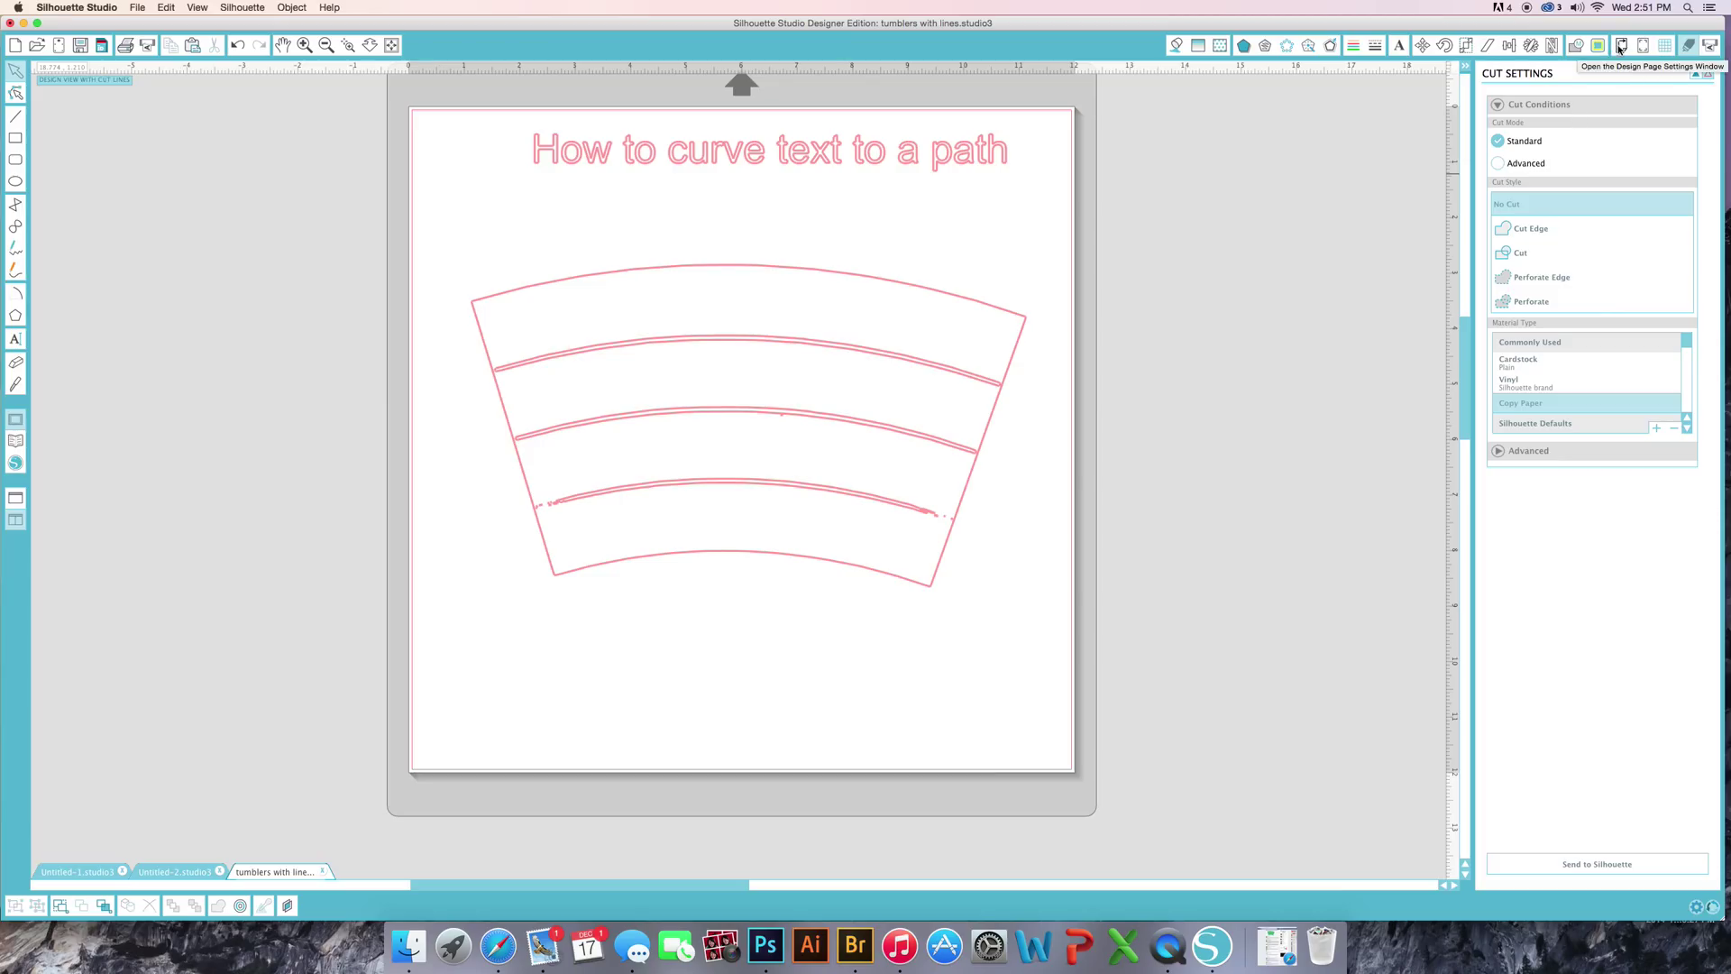
pyautogui.click(1620, 47)
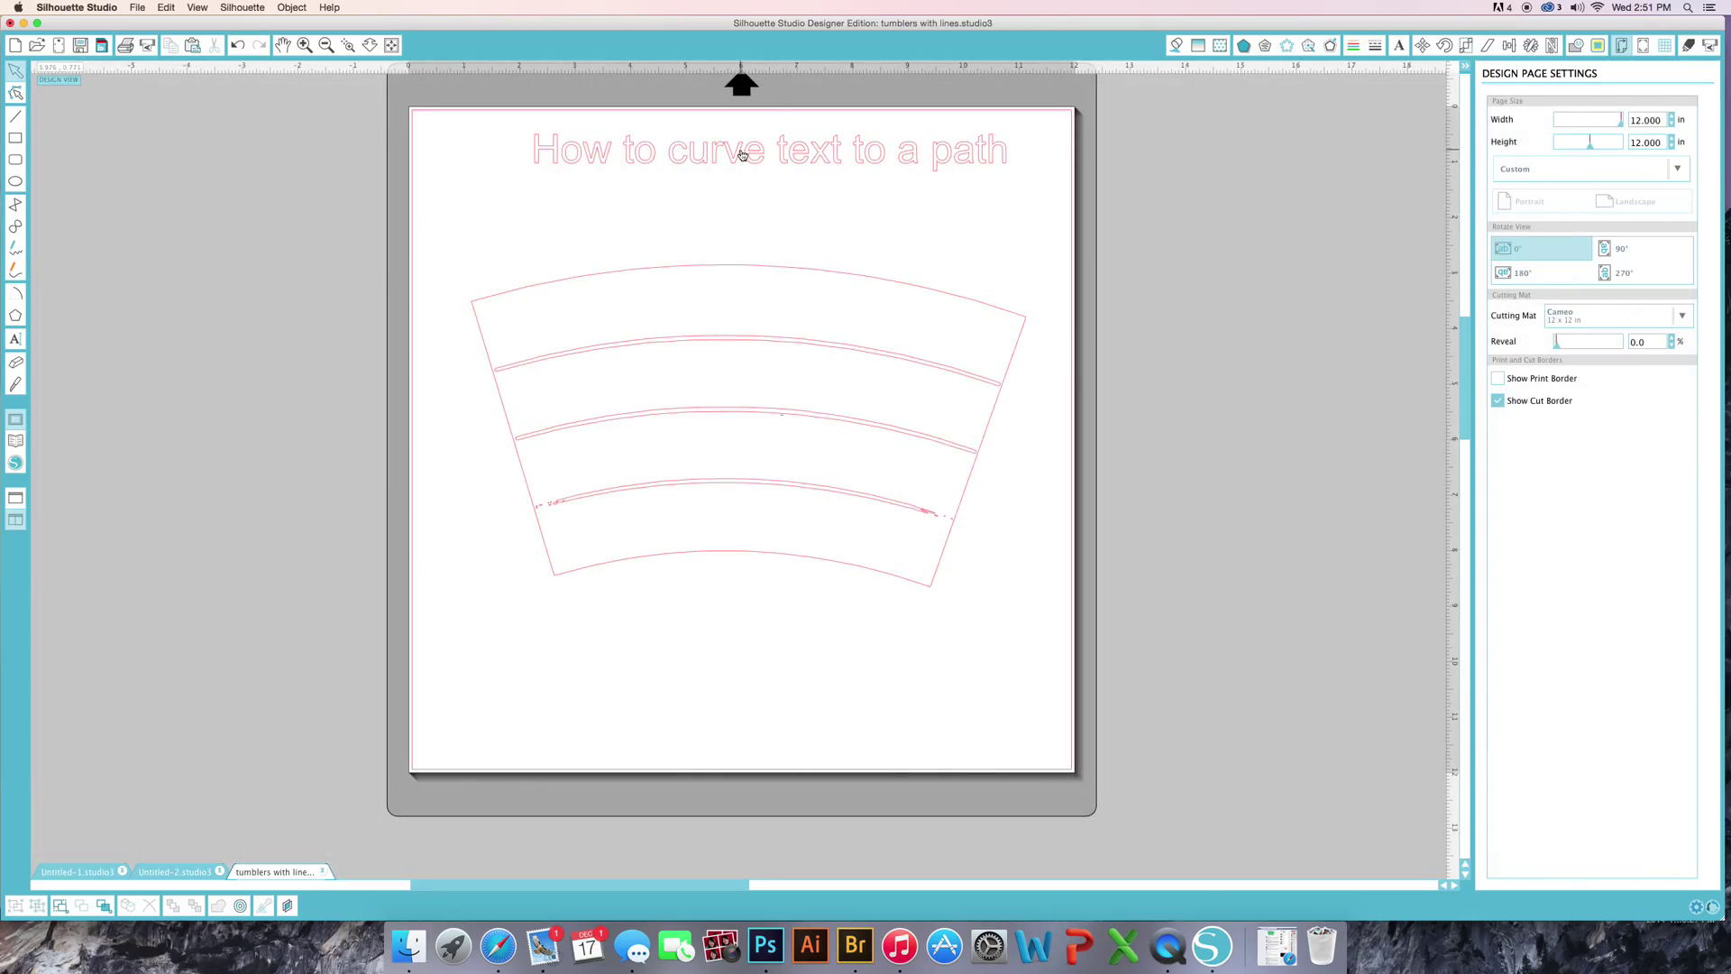
pyautogui.doubleClick(741, 154)
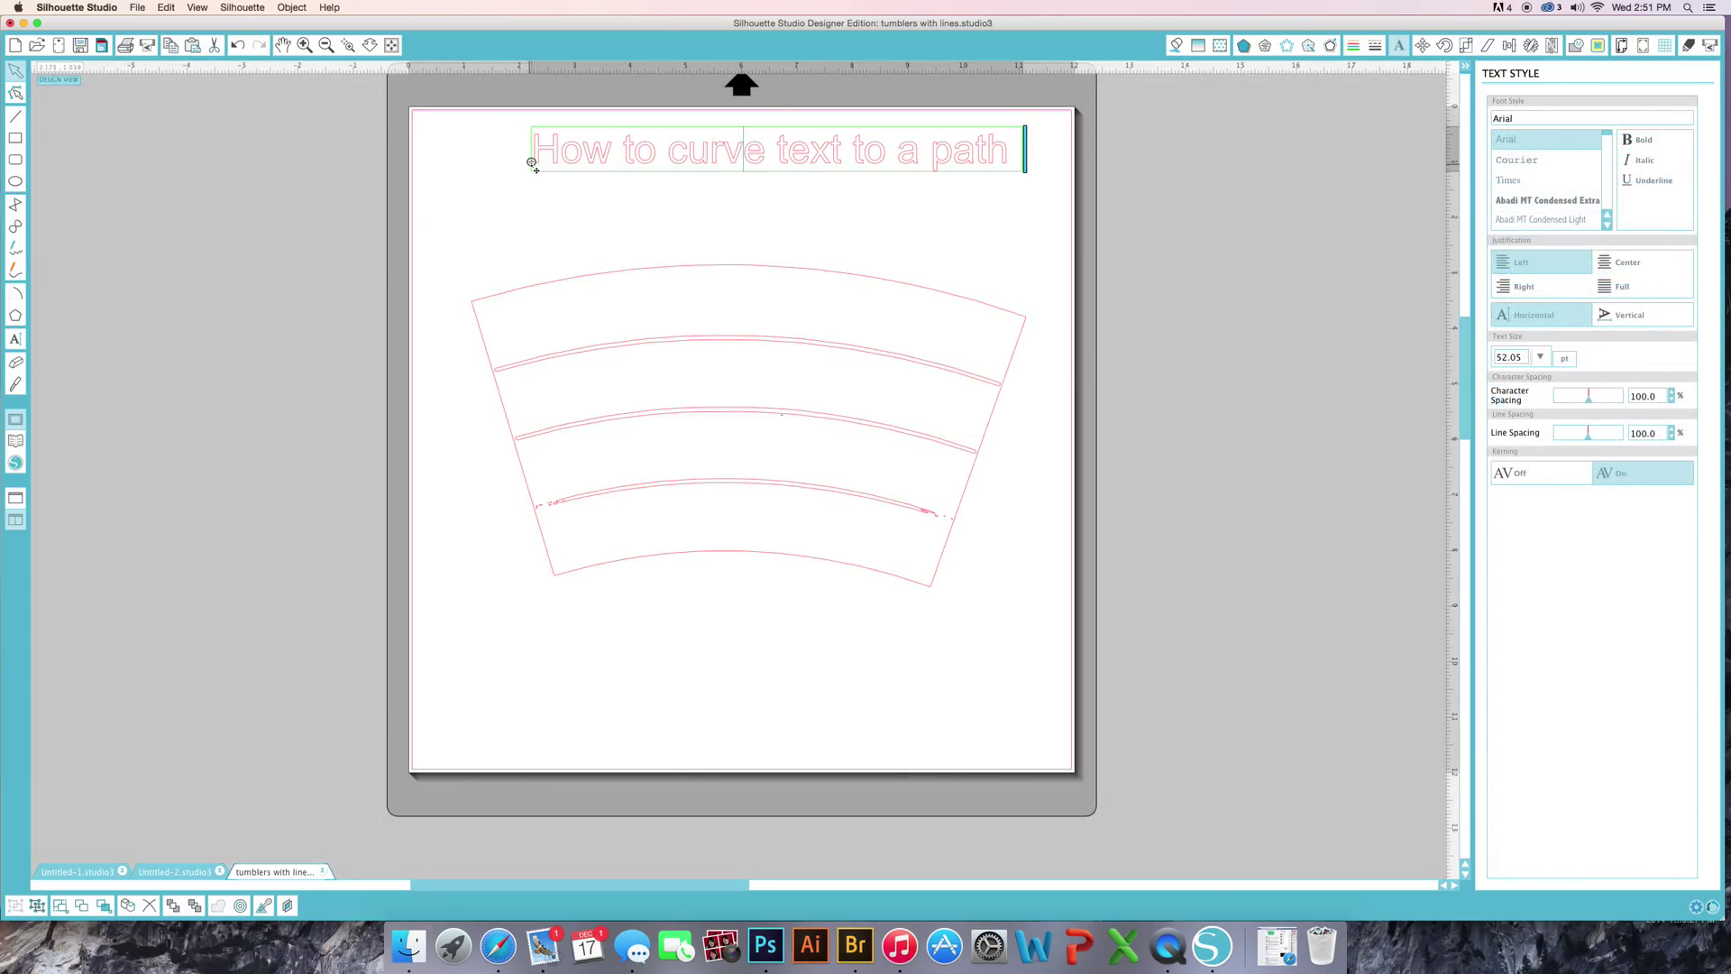
pyautogui.moveTo(529, 162); pyautogui.dragTo(522, 290)
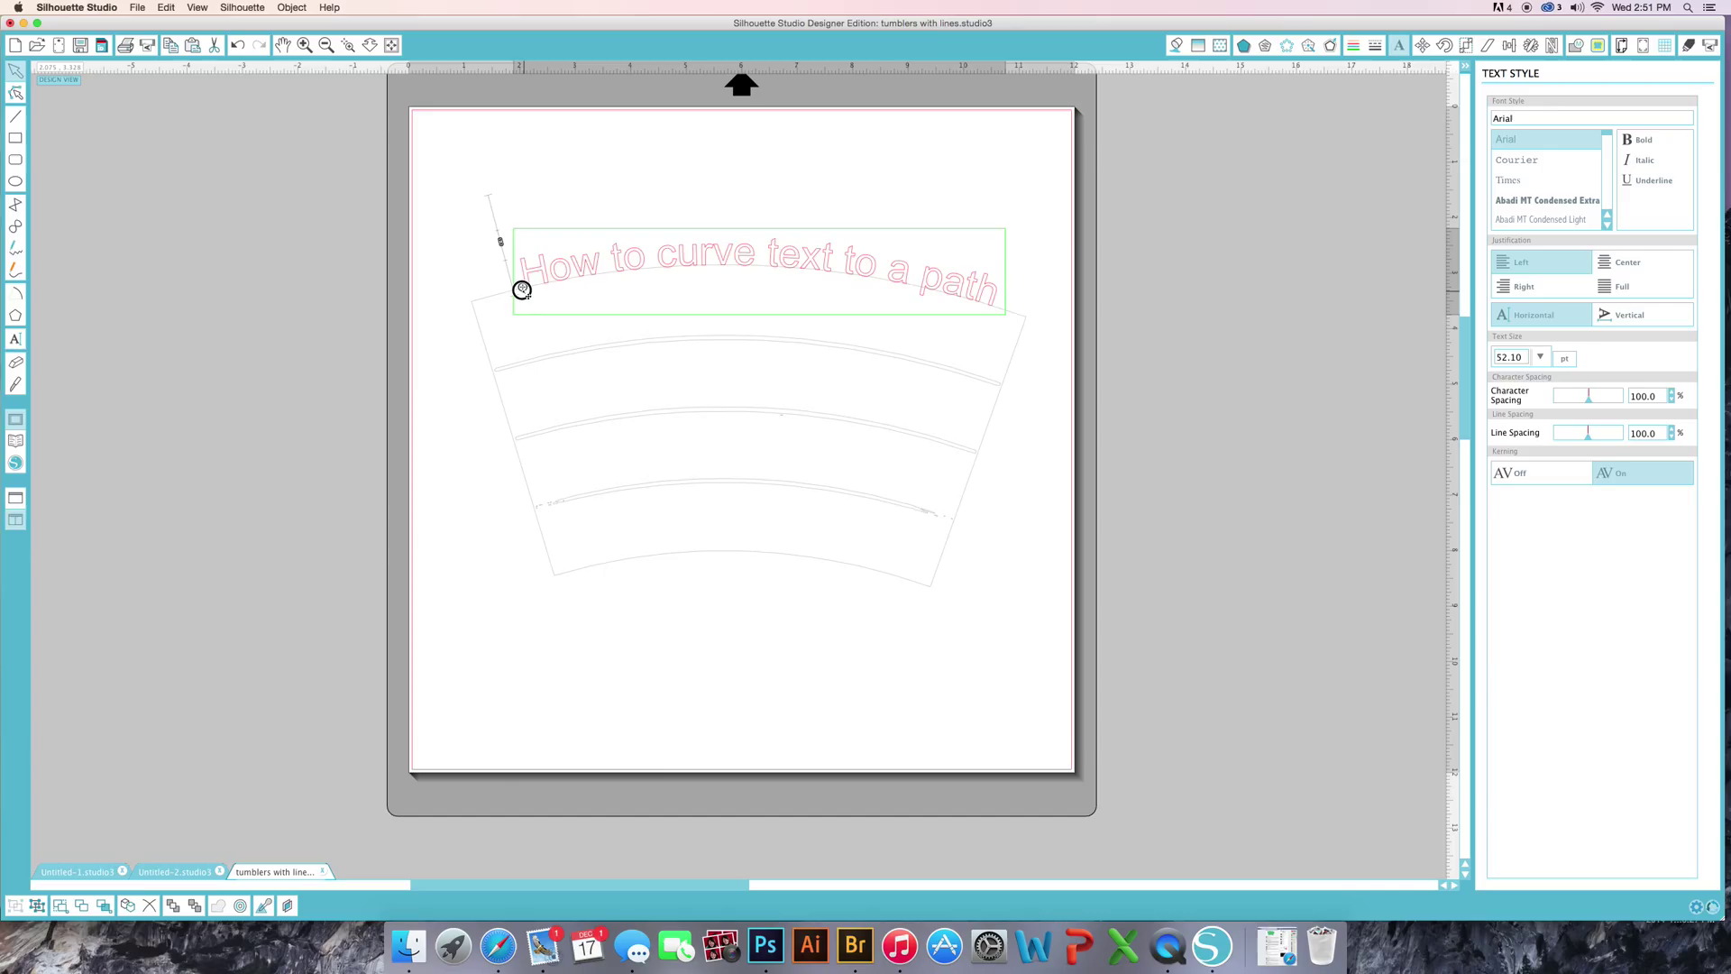
pyautogui.moveTo(522, 290); pyautogui.dragTo(532, 207)
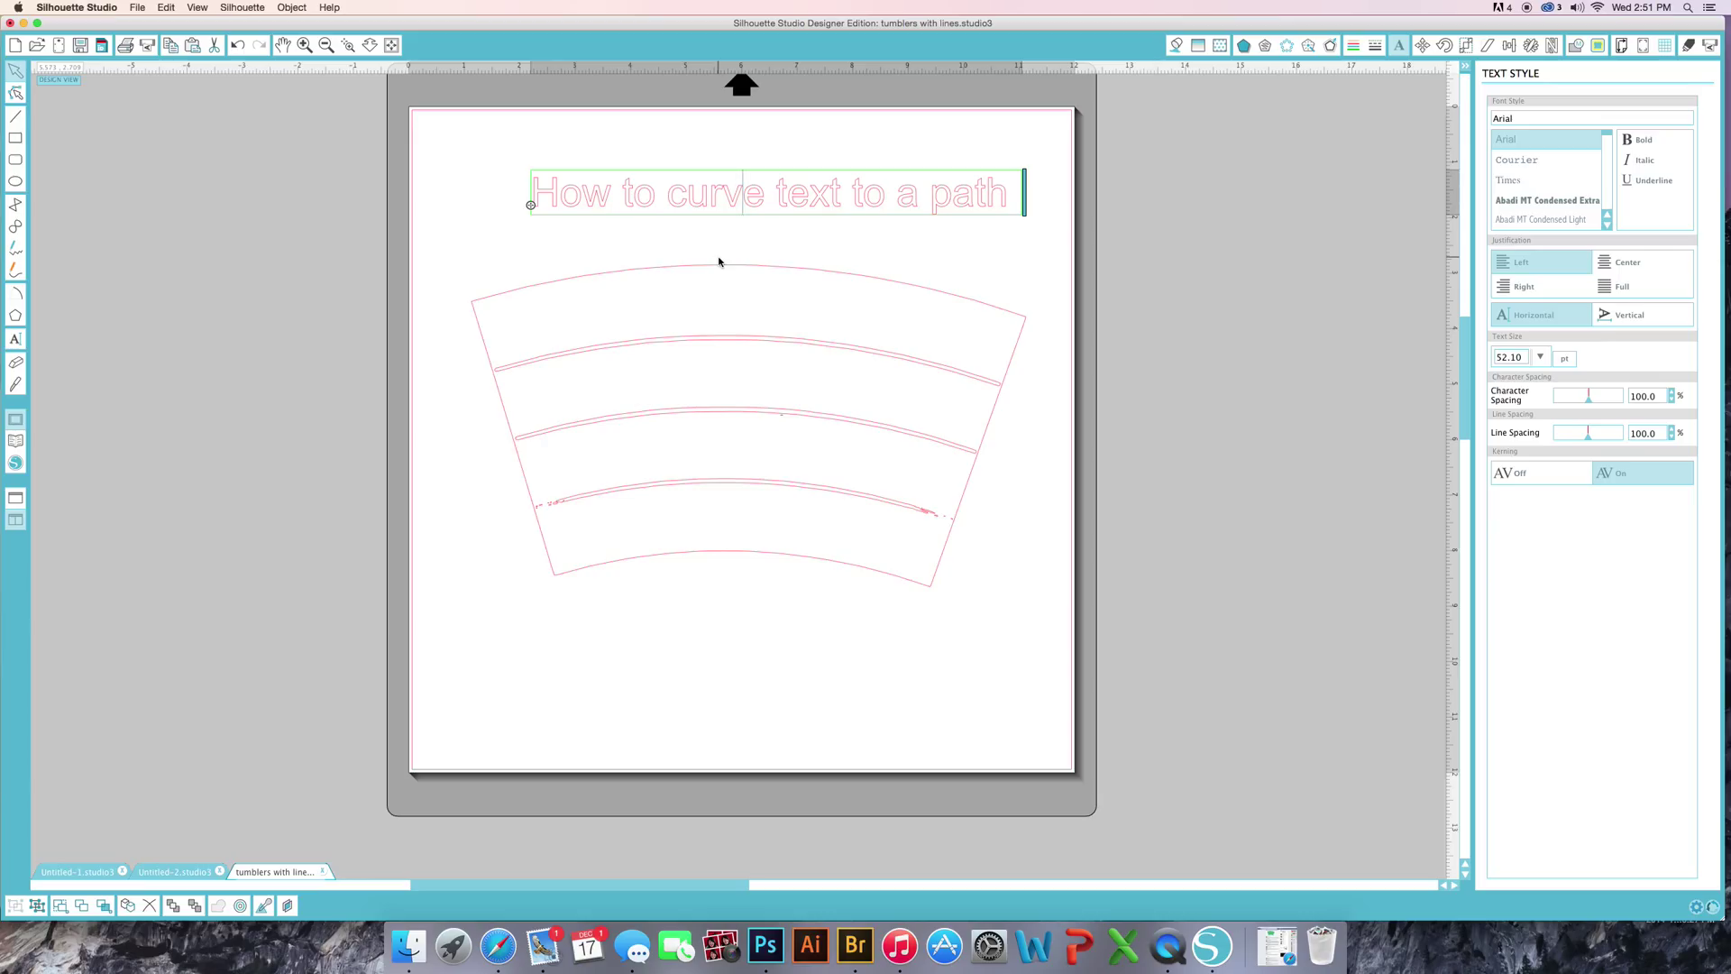
# Attach the pink title to the tumbler's top arc and slide its start point left along the curve
pyautogui.click(519, 217)
pyautogui.doubleClick(608, 191)
pyautogui.moveTo(531, 204); pyautogui.dragTo(515, 288)
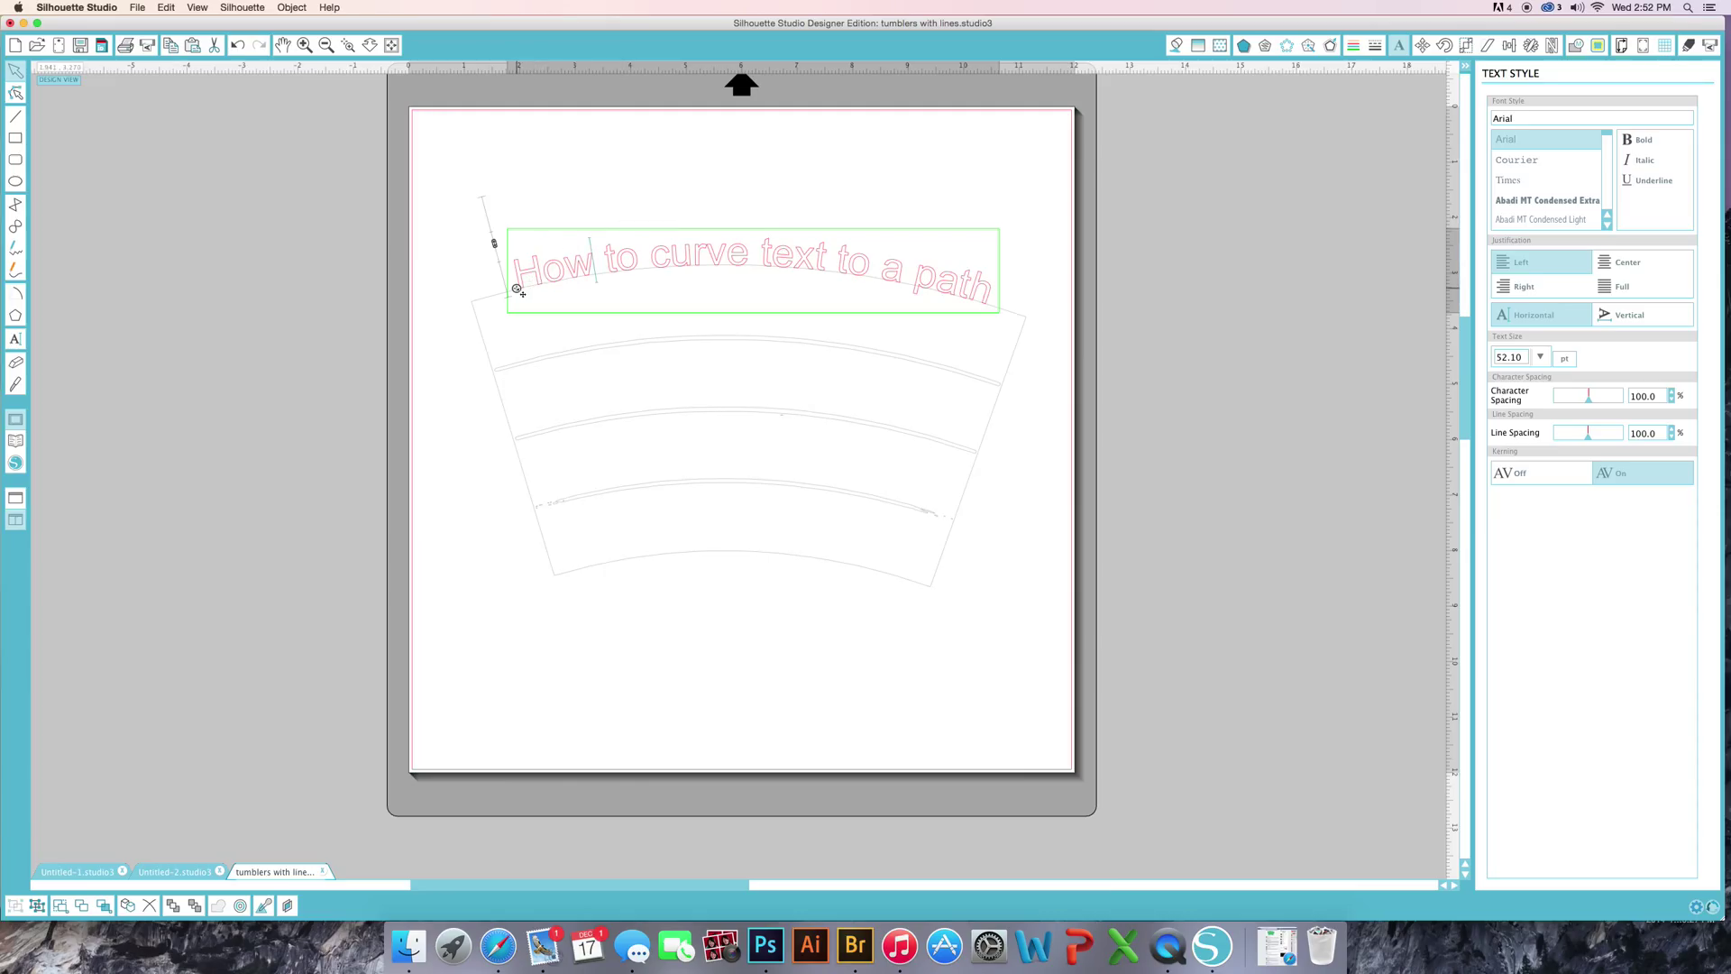
pyautogui.moveTo(516, 288); pyautogui.dragTo(513, 346)
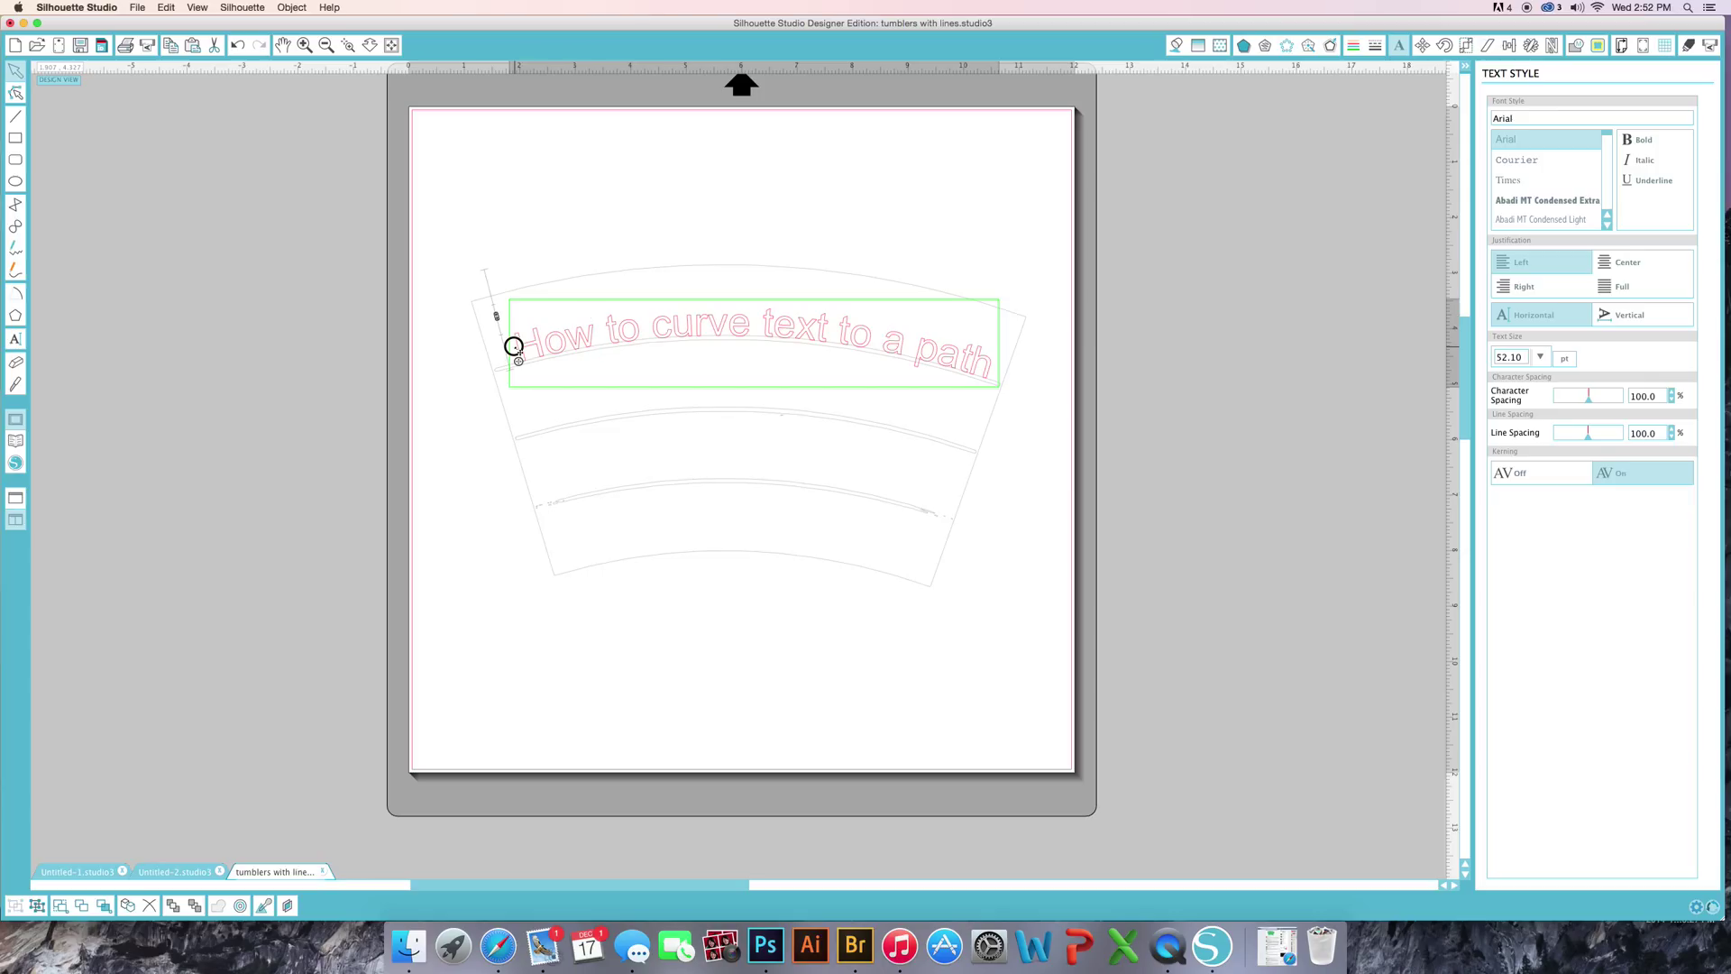
pyautogui.moveTo(513, 347); pyautogui.dragTo(514, 350)
pyautogui.click(496, 318)
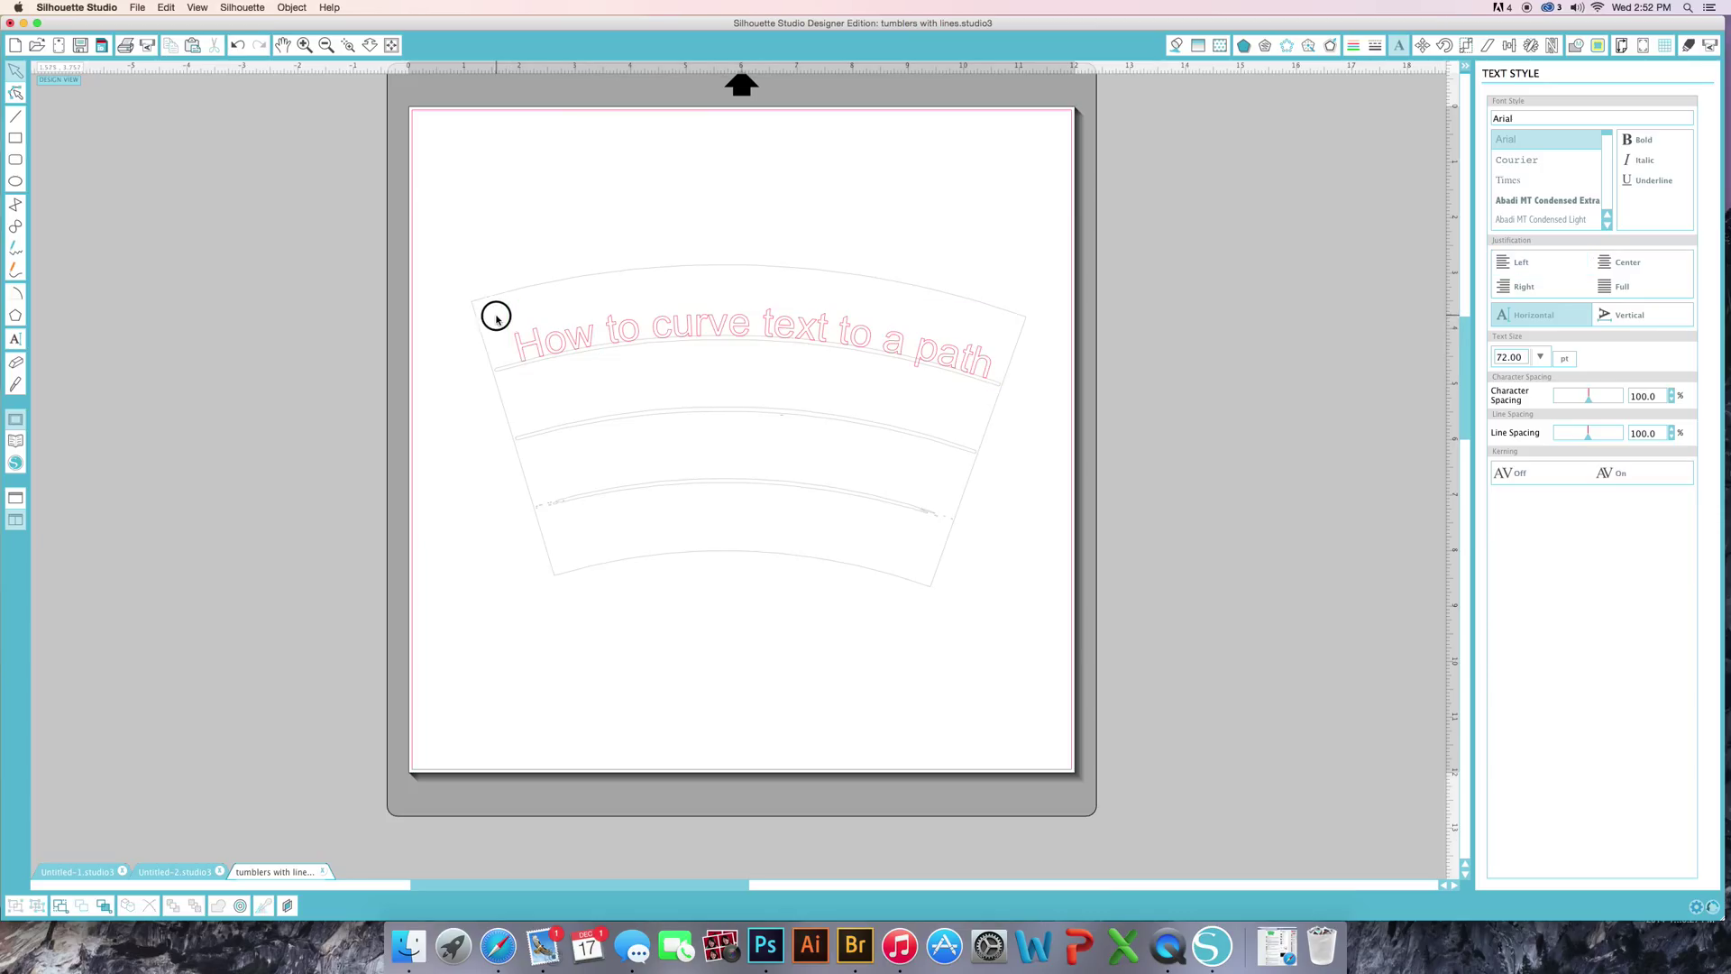
pyautogui.click(547, 342)
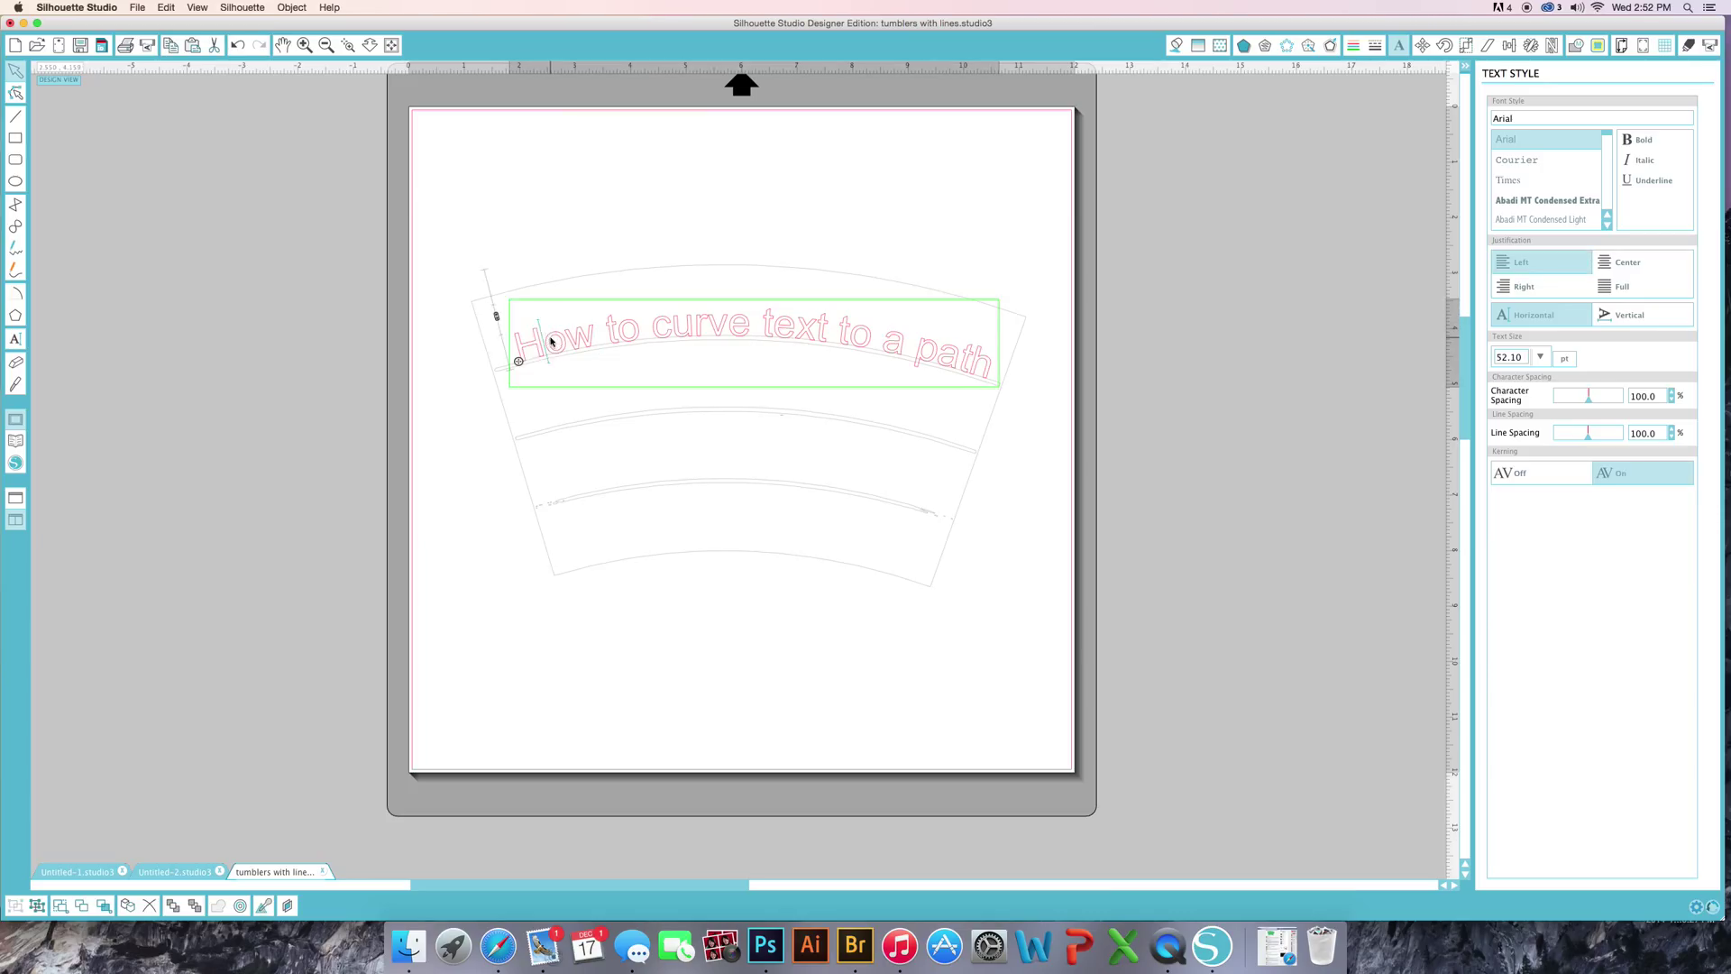
pyautogui.click(496, 316)
# Shift the curved title's start and offset handles so it sits just above the first curved line
pyautogui.doubleClick(523, 341)
pyautogui.click(518, 362)
pyautogui.moveTo(518, 362); pyautogui.dragTo(498, 316)
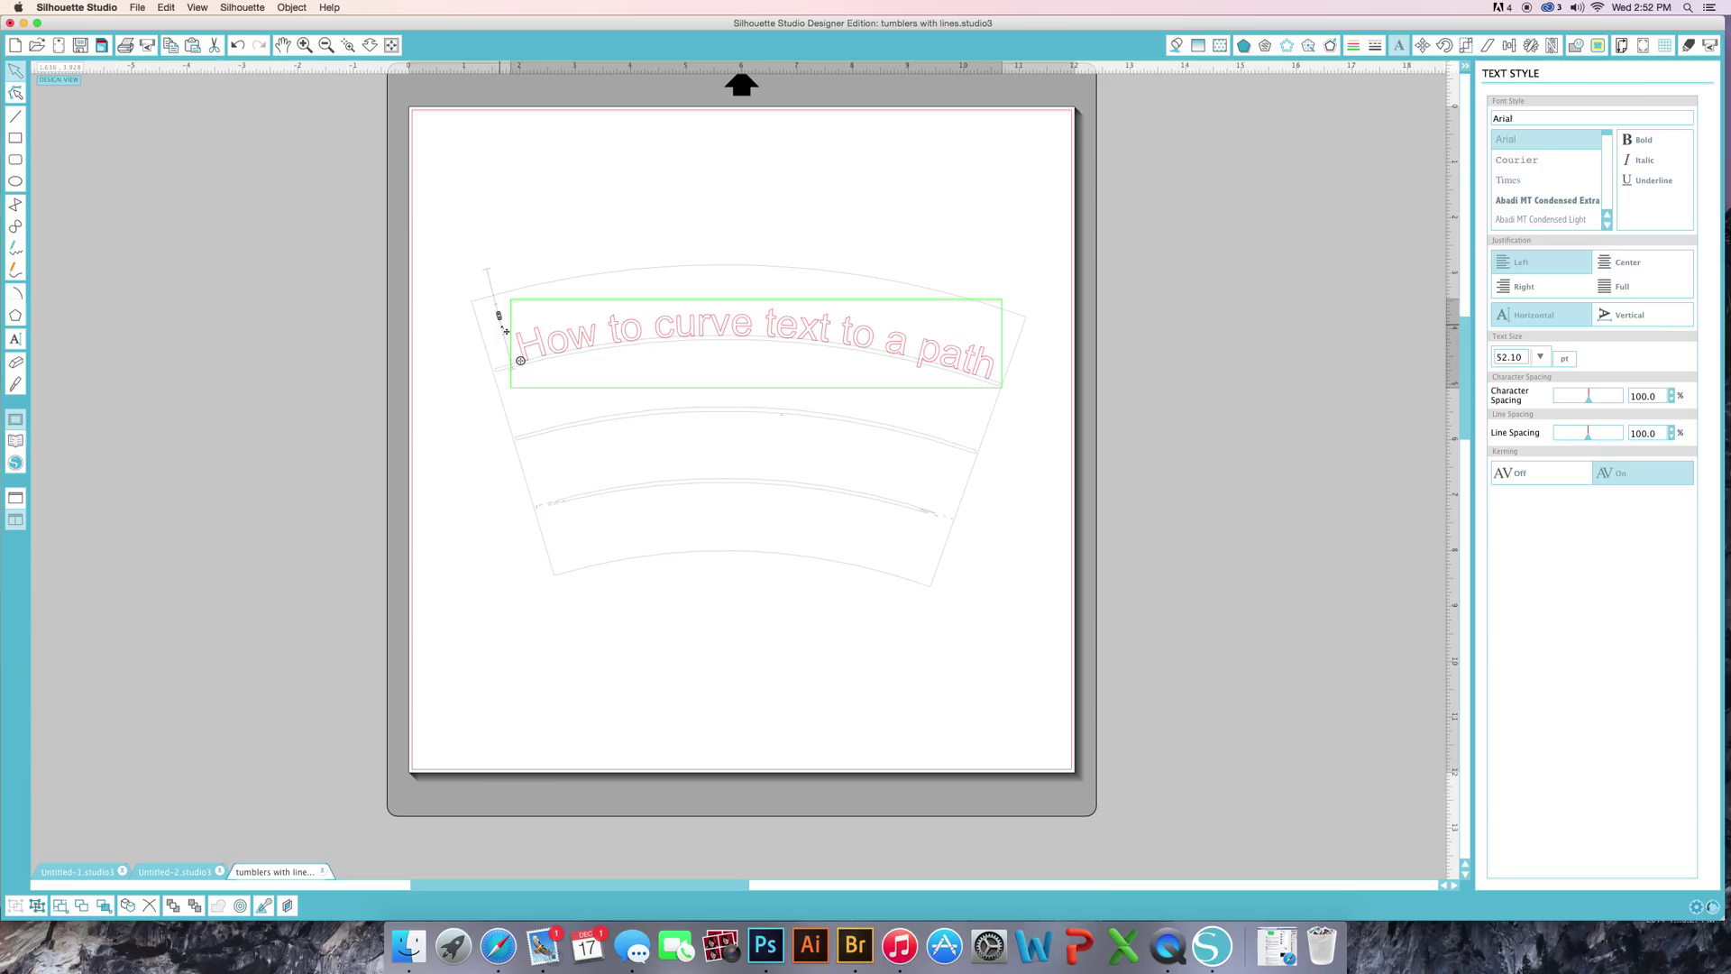
pyautogui.click(500, 330)
pyautogui.moveTo(501, 325); pyautogui.dragTo(503, 391)
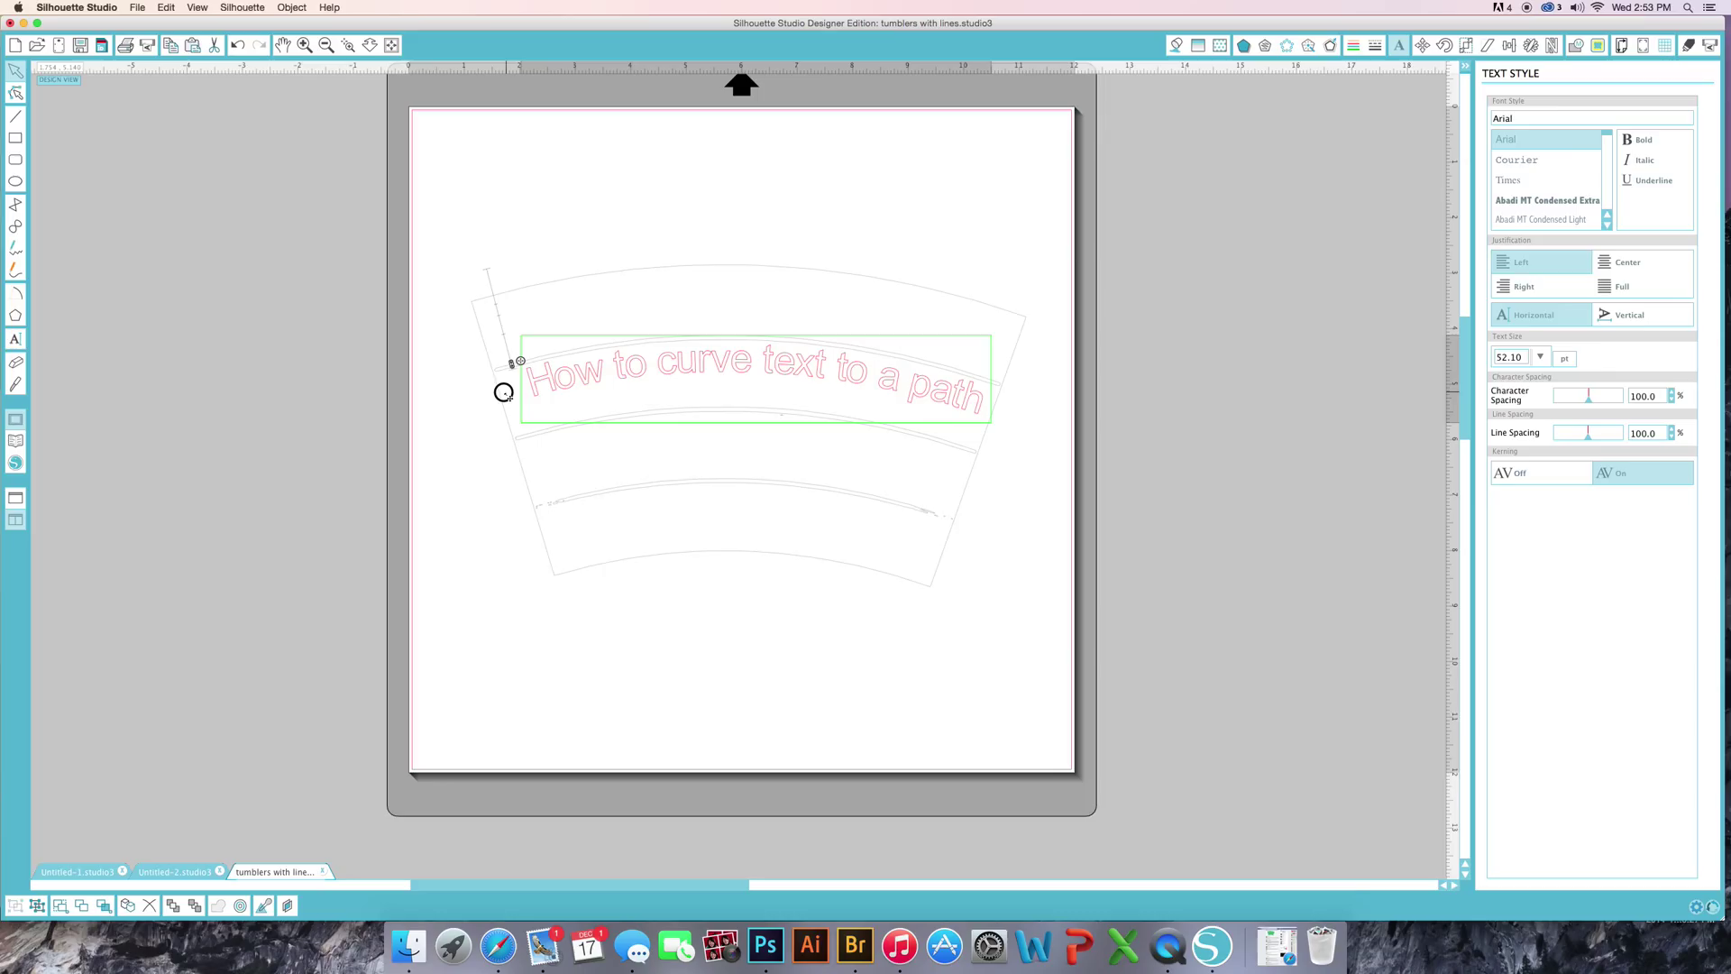
pyautogui.moveTo(503, 386); pyautogui.dragTo(495, 273)
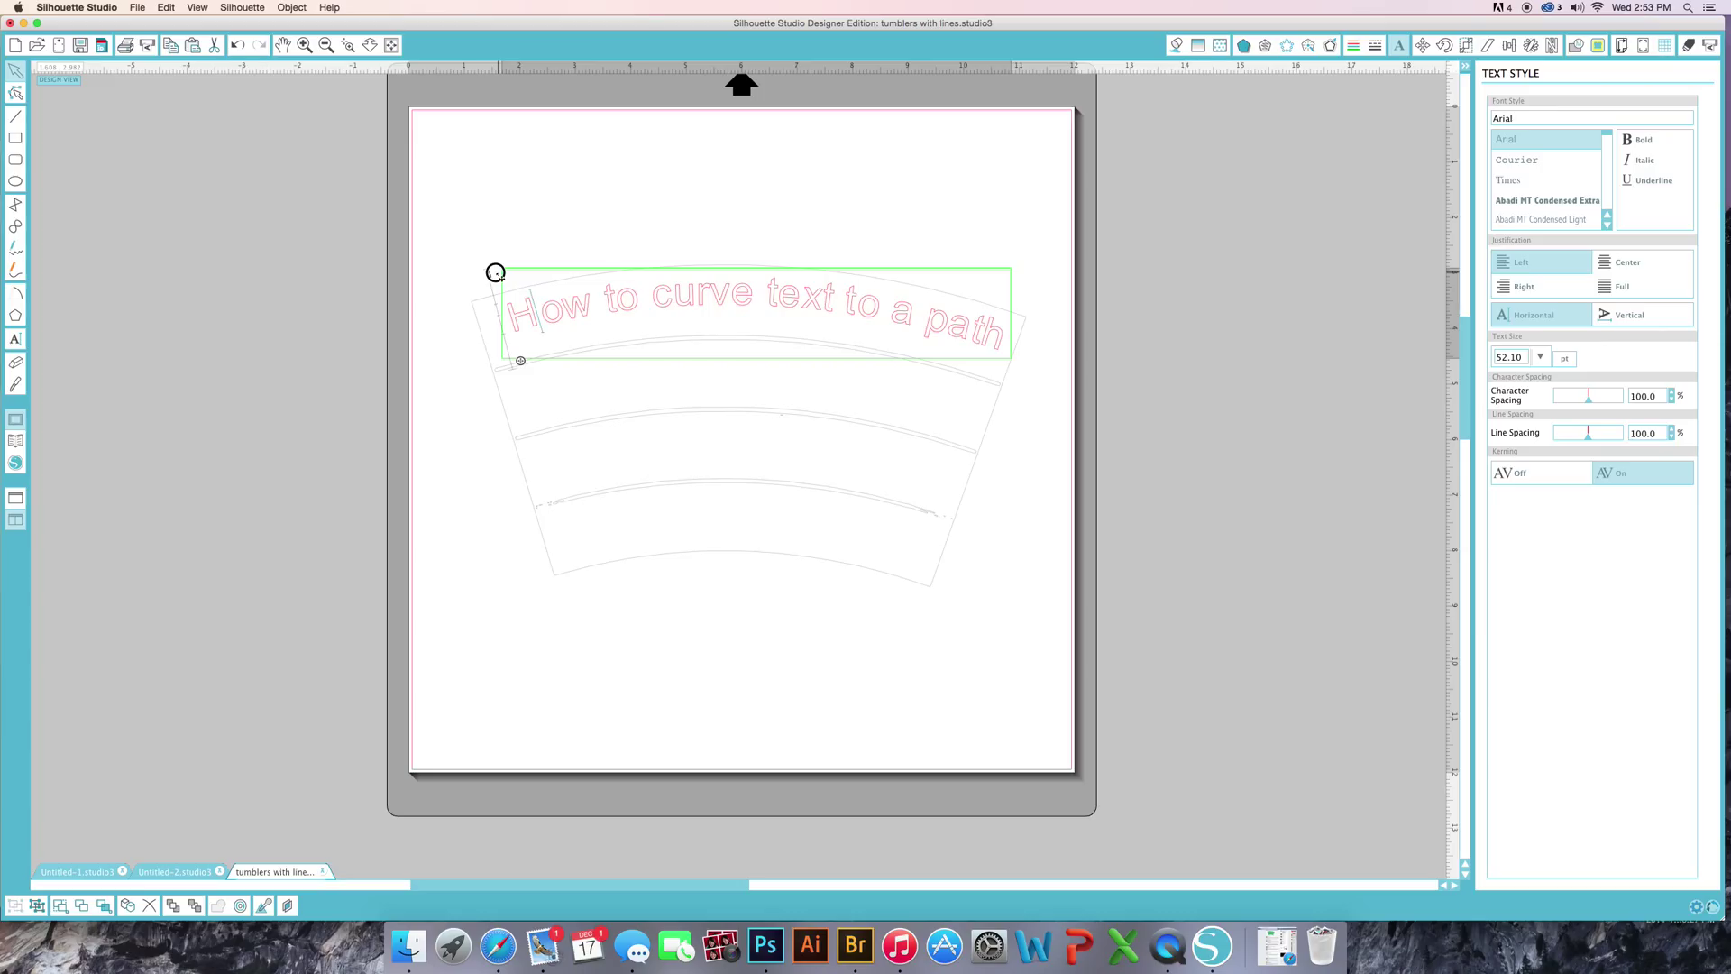
pyautogui.moveTo(495, 272); pyautogui.dragTo(497, 317)
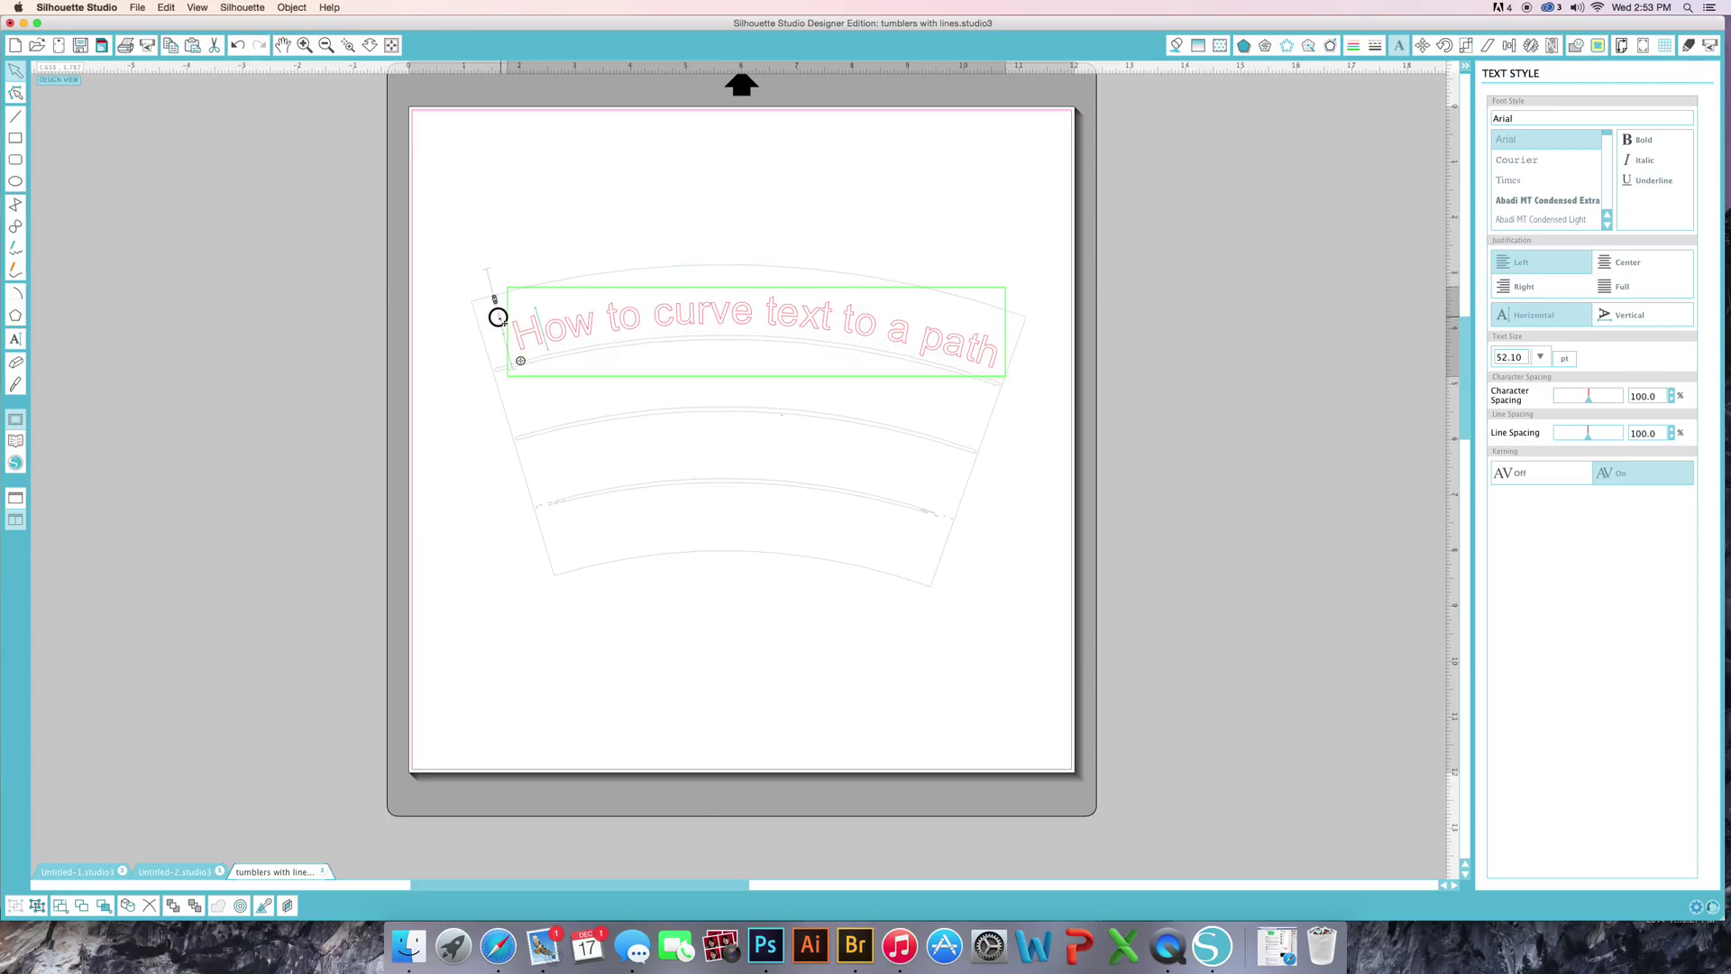
# Deselect the curved title, then select the whole traced tumbler wrap and delete it
pyautogui.click(810, 242)
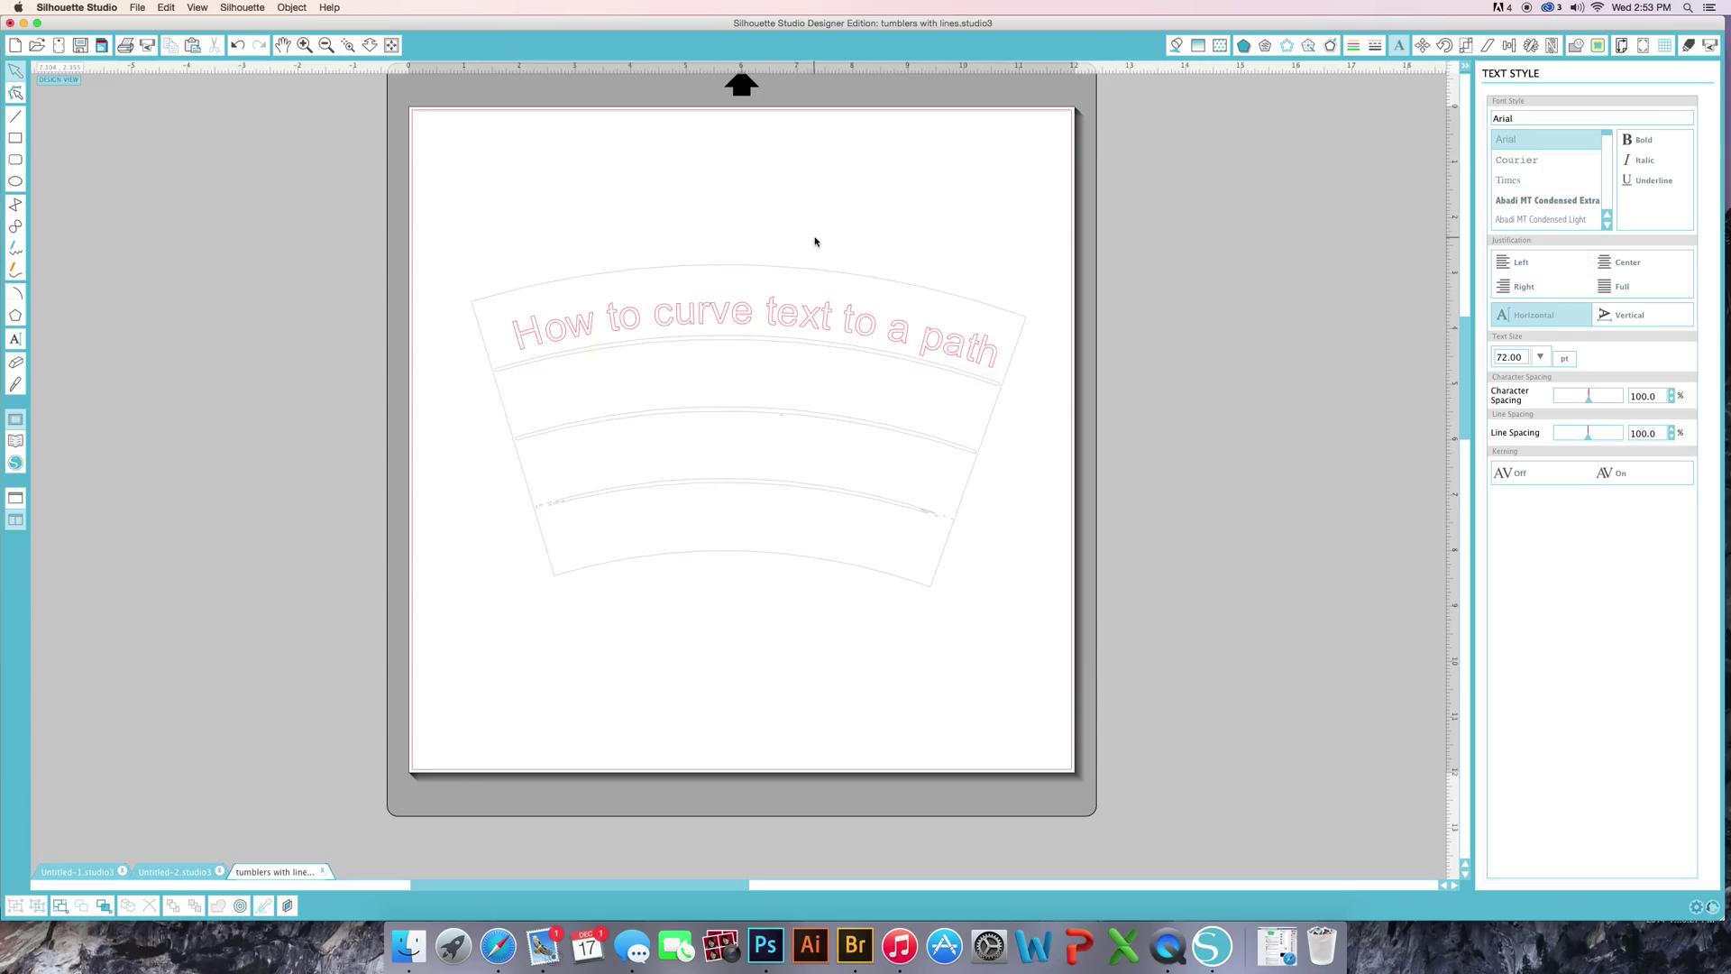
pyautogui.click(803, 320)
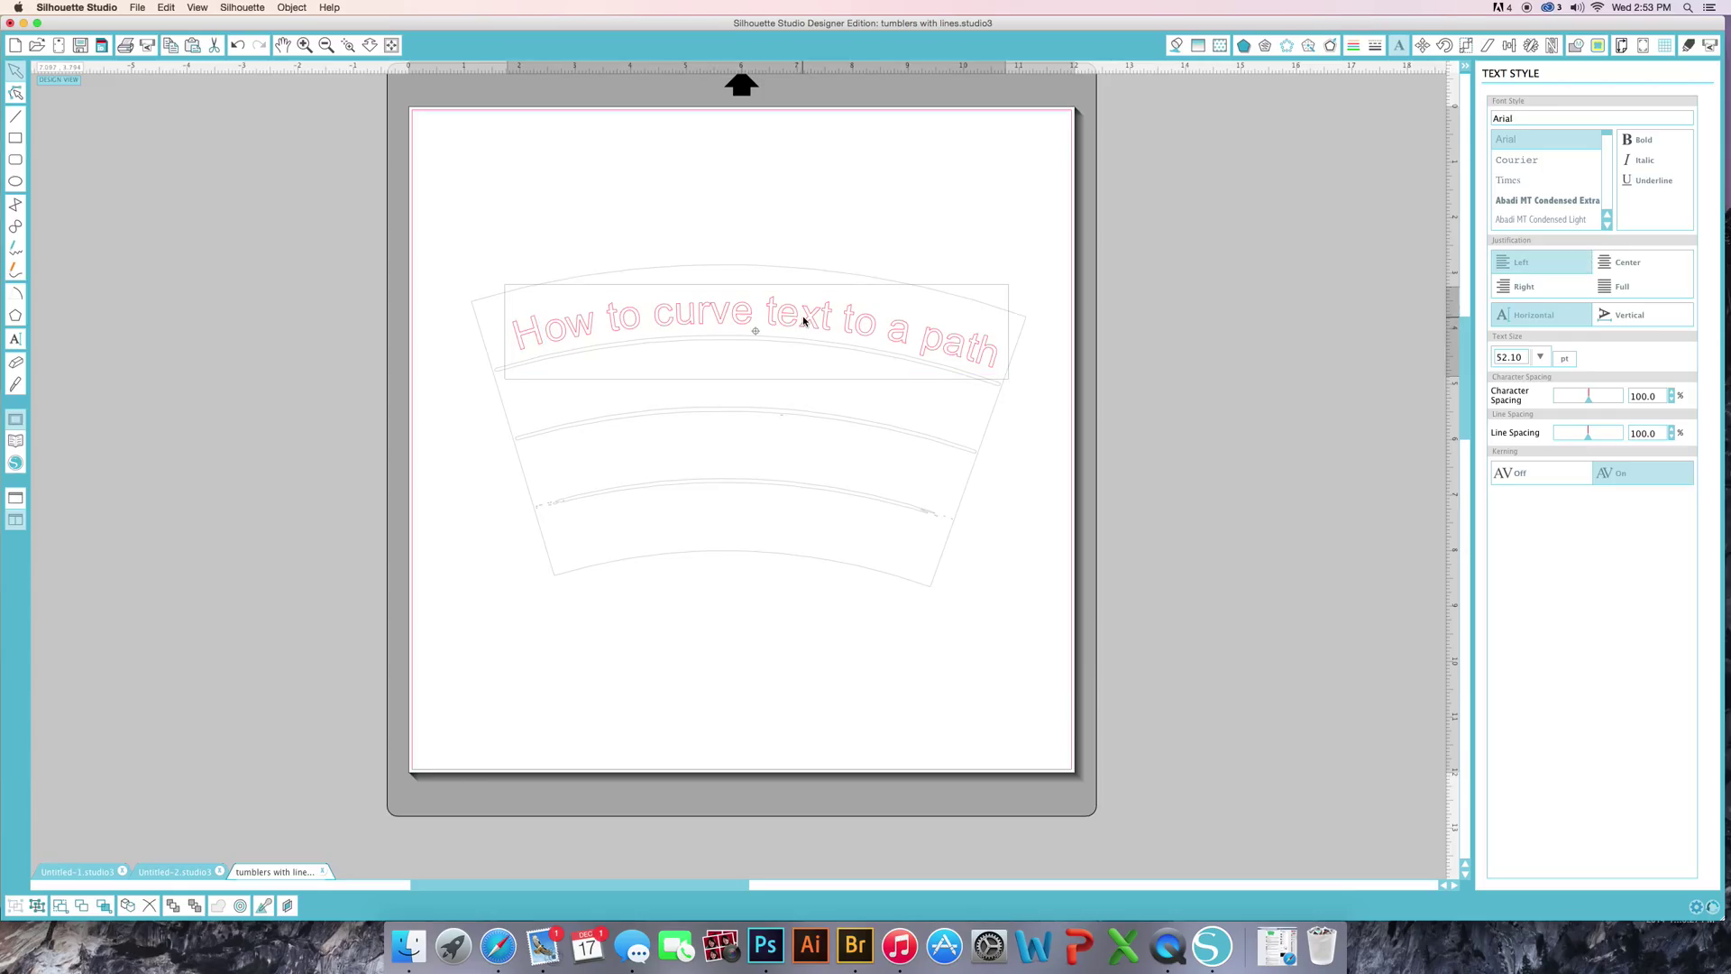
pyautogui.rightClick(803, 320)
pyautogui.click(865, 568)
pyautogui.click(879, 438)
pyautogui.click(971, 451)
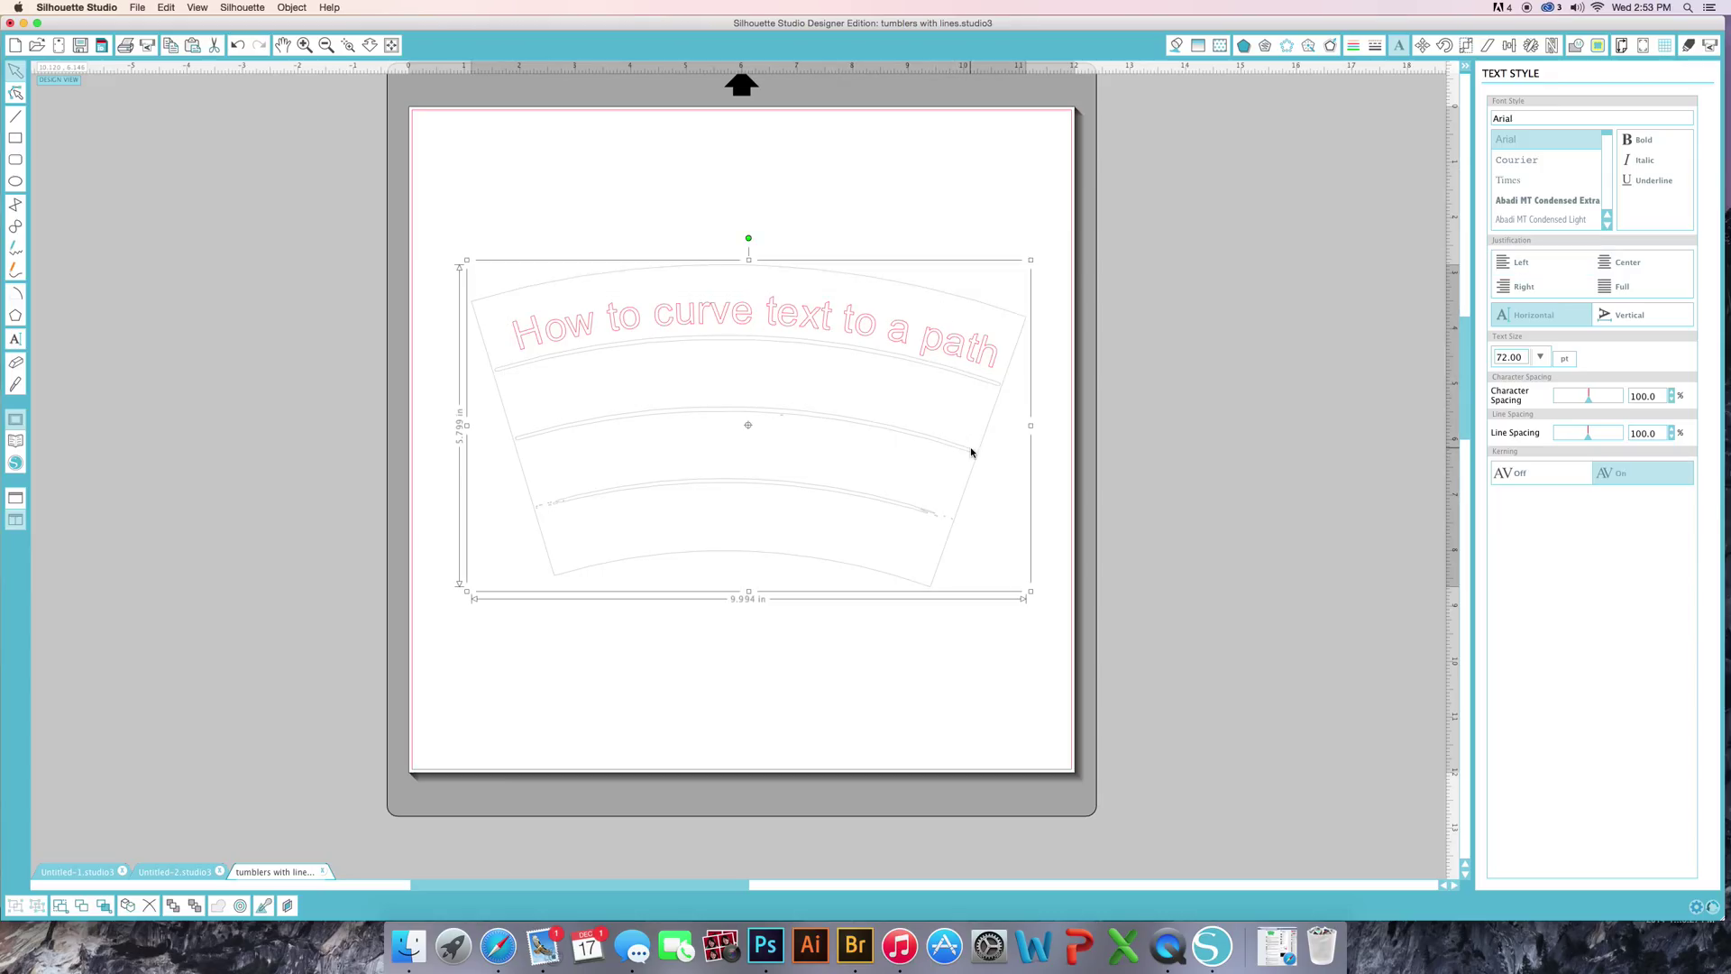
pyautogui.press('Delete')
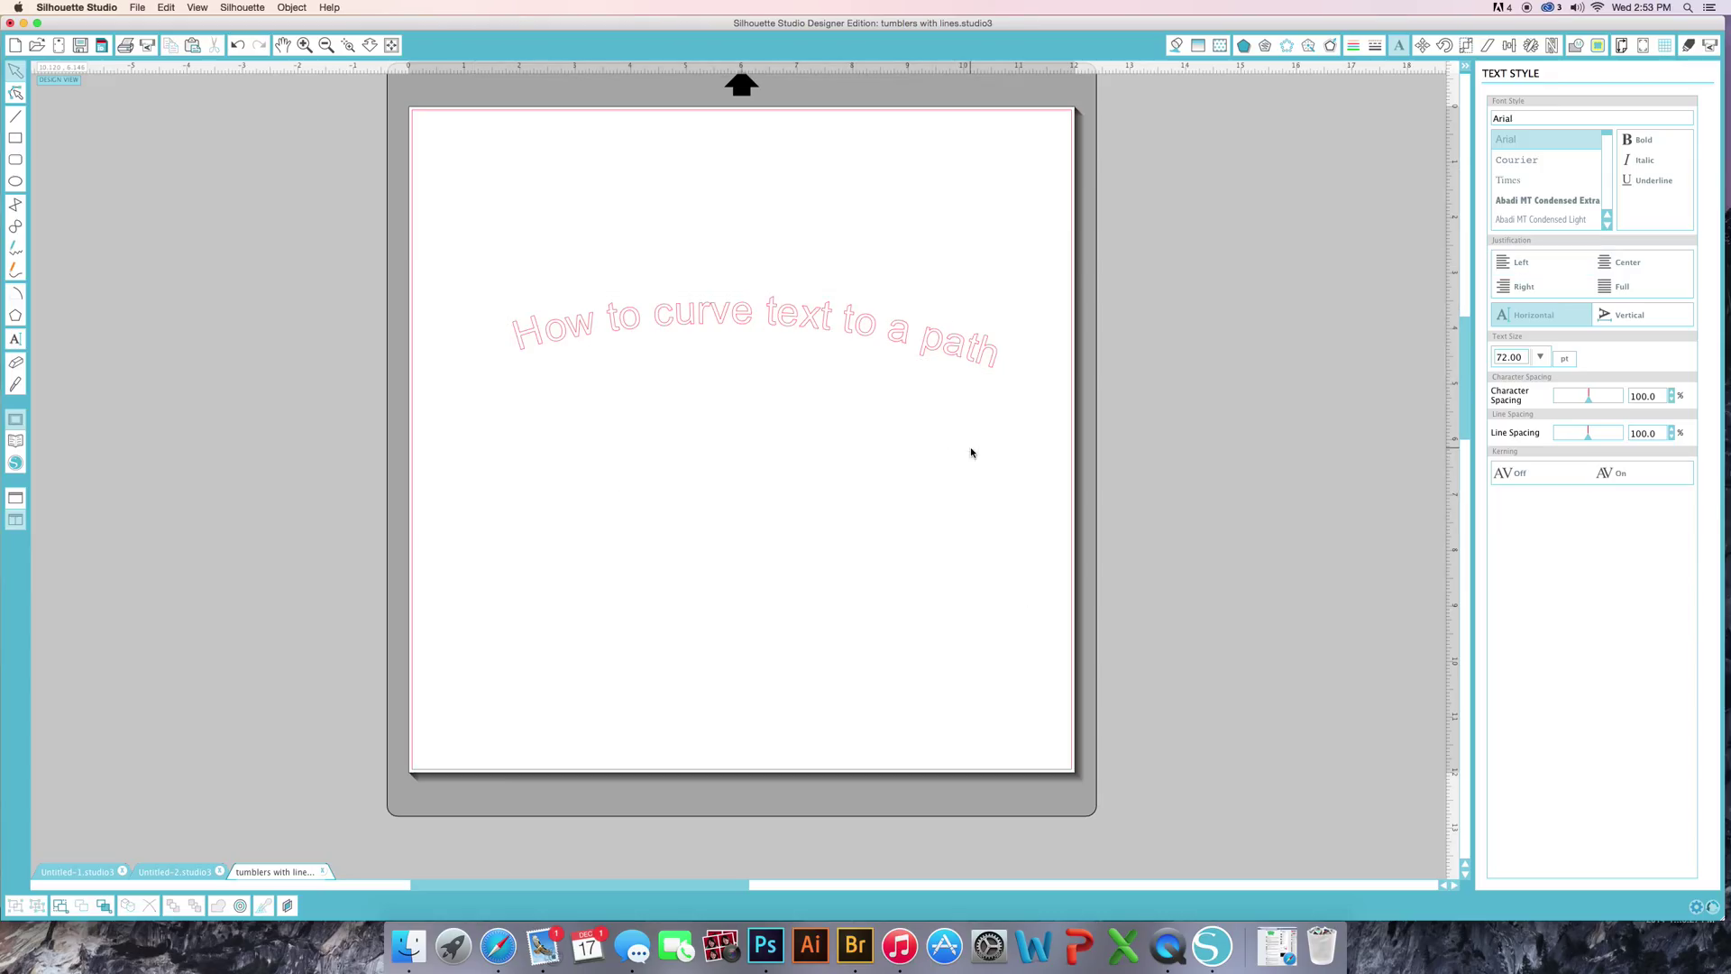